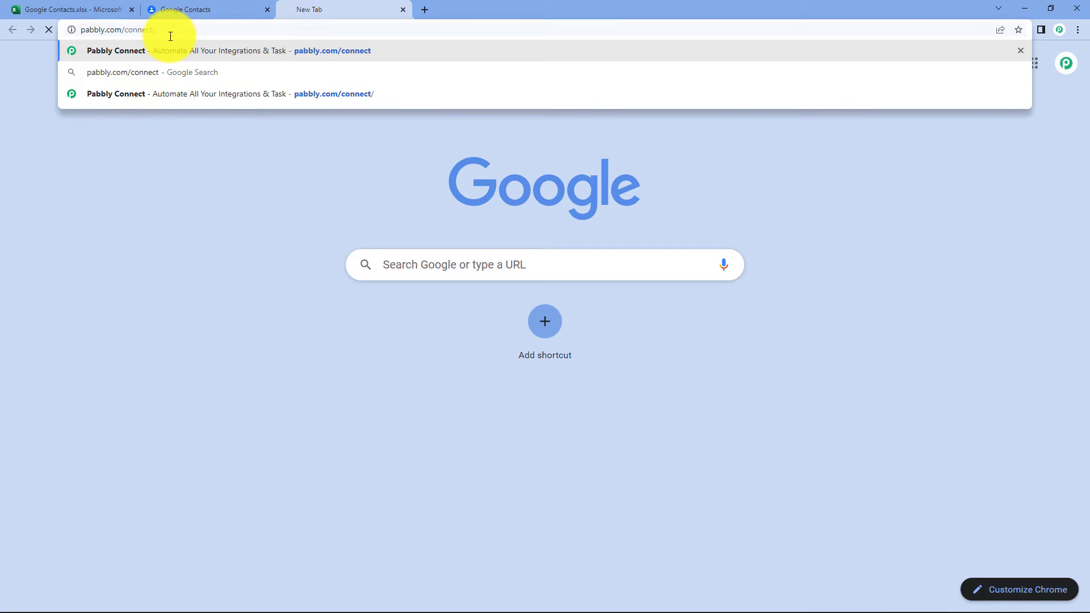
Load the Pabbly site, sign in, and open Pabbly Connect from All Apps to reach the workflow dashboard.
key(Return)
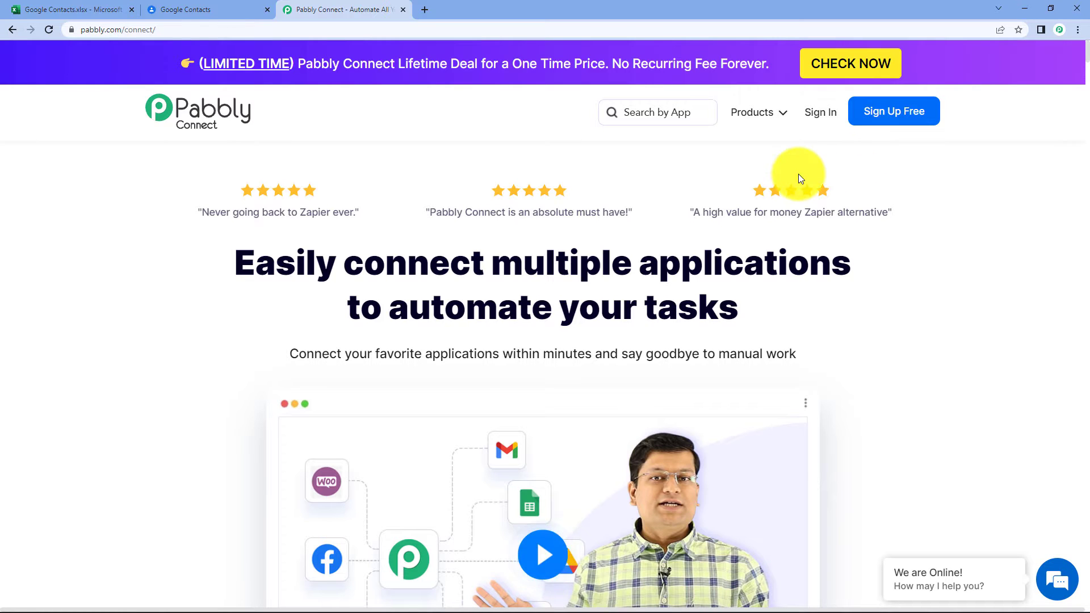
click(822, 112)
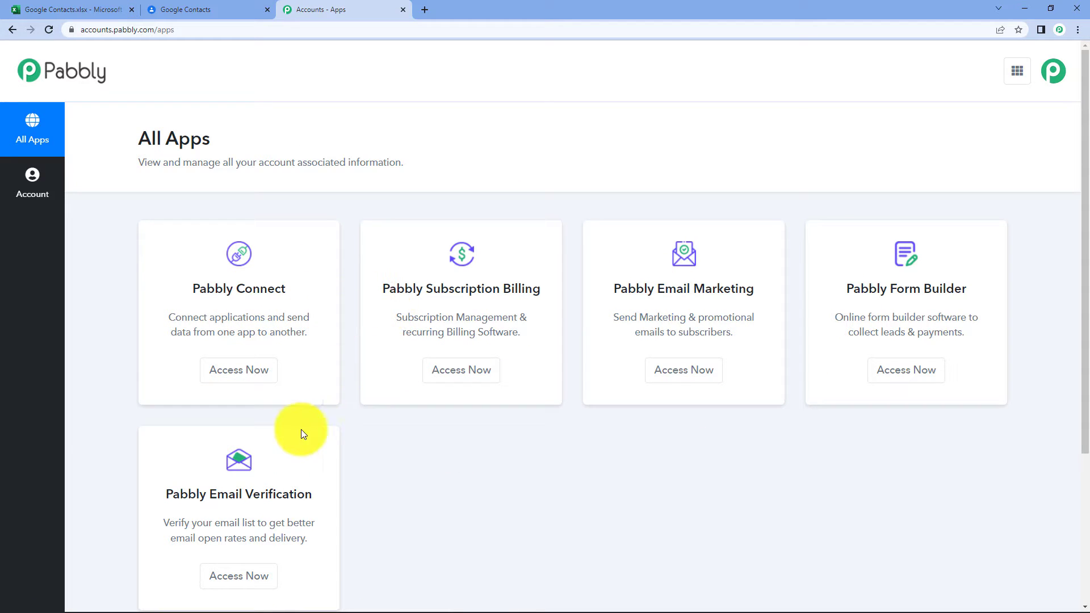
click(238, 370)
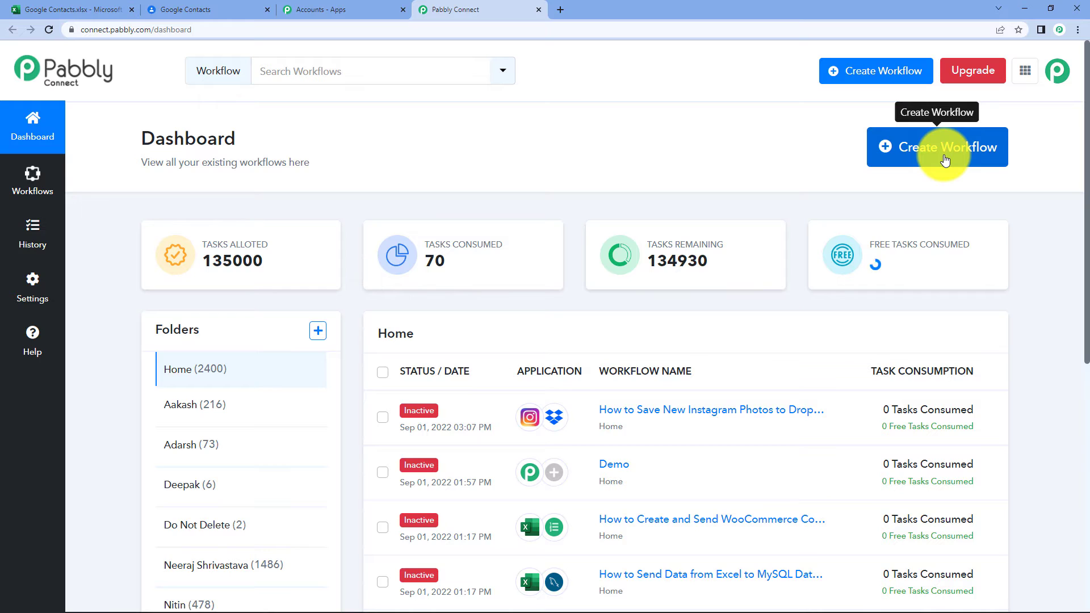
Start a new workflow and create it under the name 'MS Excel to Google Contacts'.
click(884, 162)
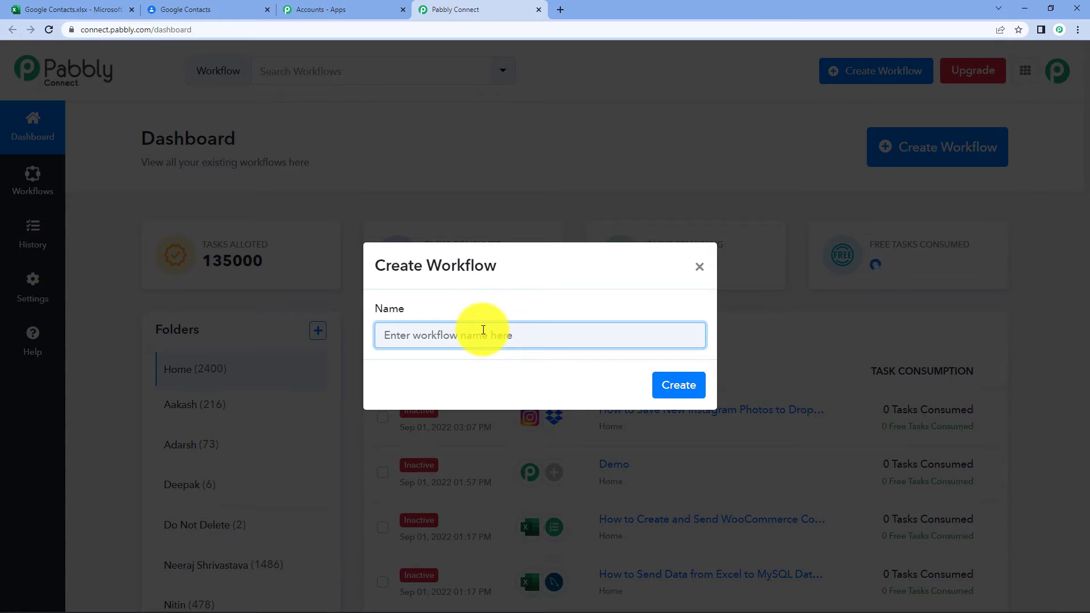
text(MS Excel to Google Contacts)
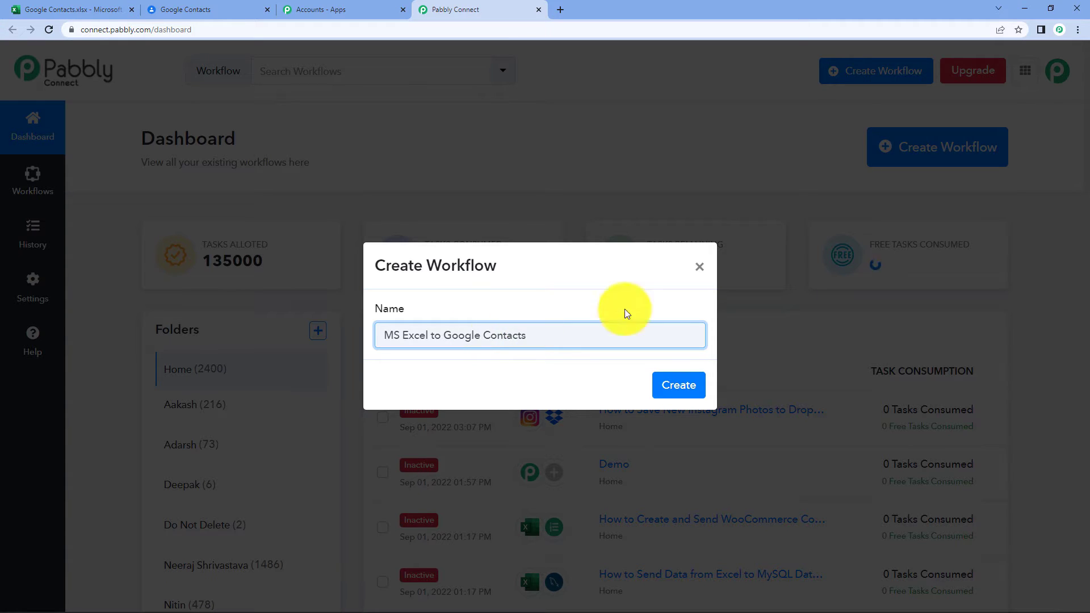
click(679, 385)
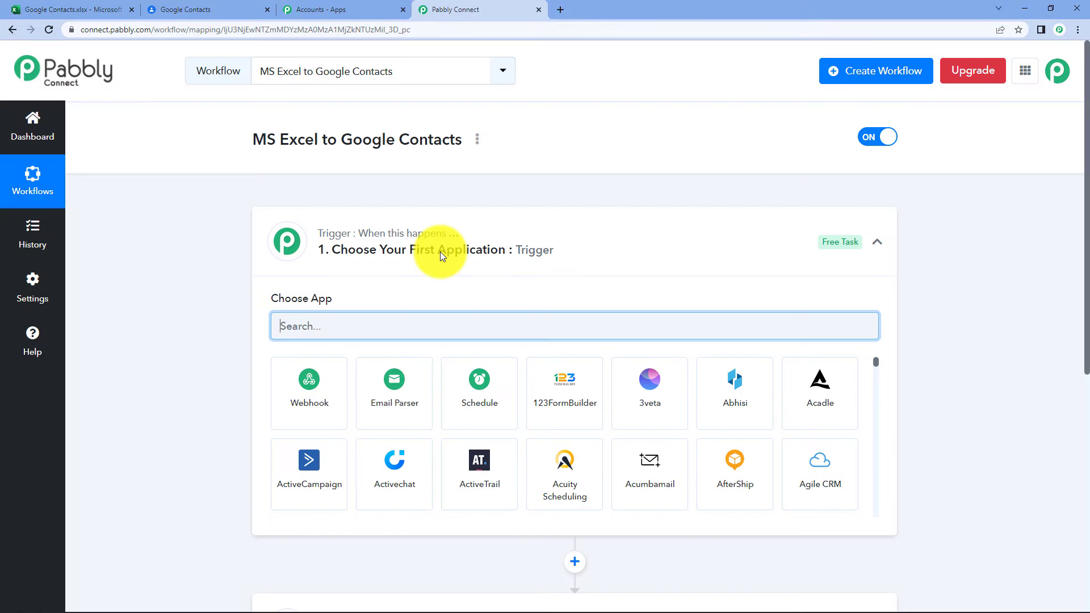
Collapse and re-expand the Trigger step, then expand the Action step to show its app choices.
click(441, 251)
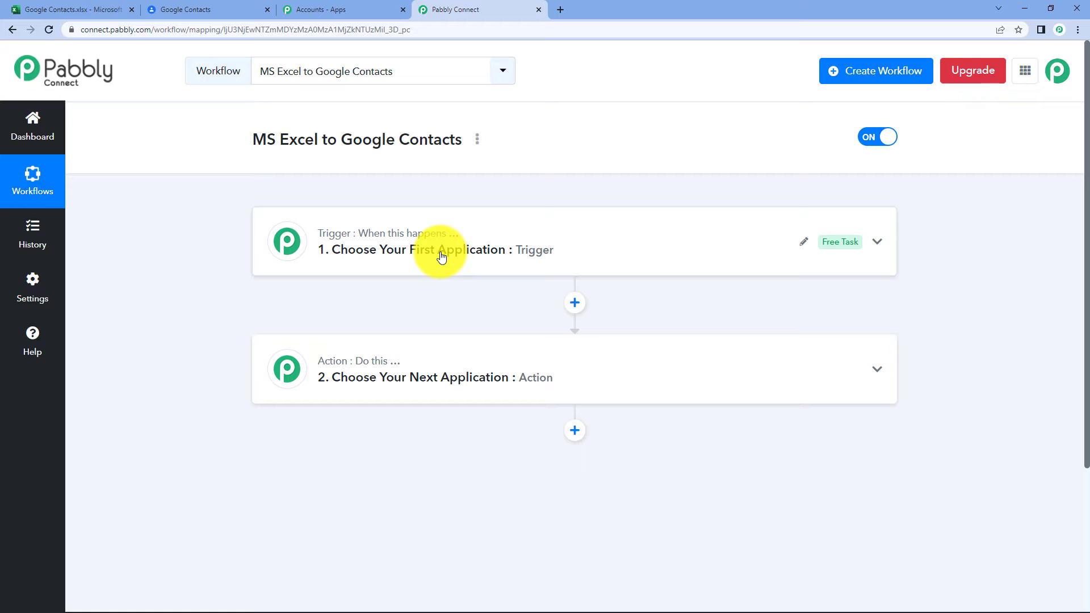
click(442, 258)
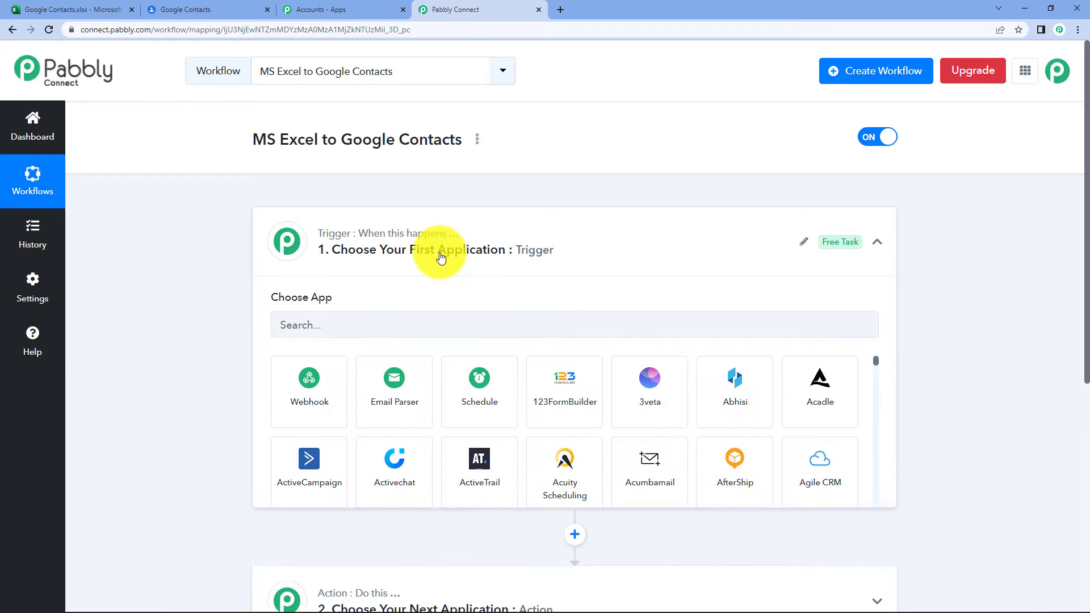
scroll(438, 255, down, 1)
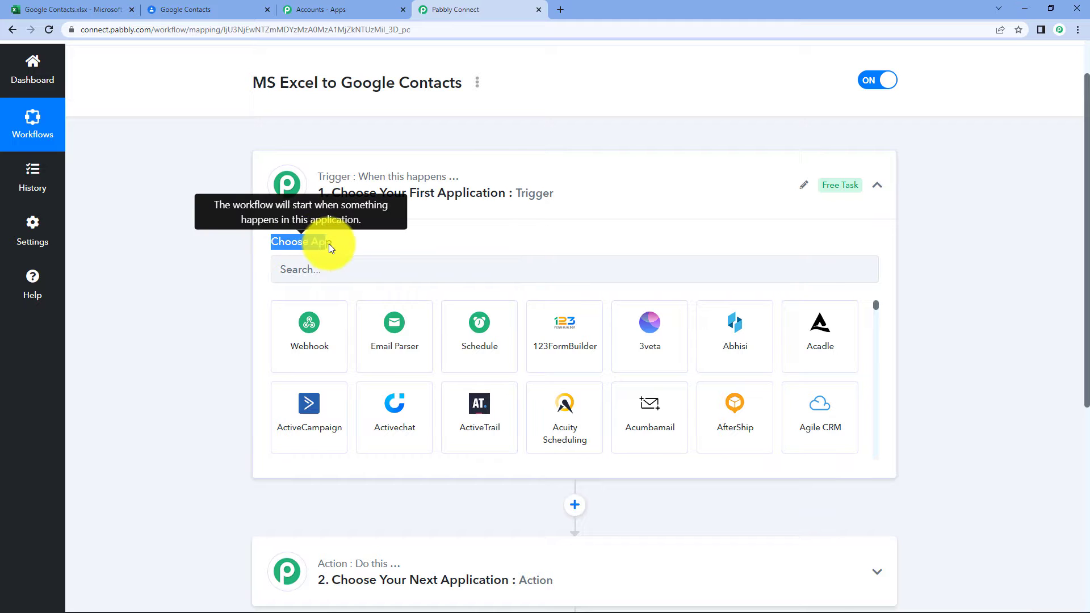
scroll(347, 243, down, 3)
click(358, 404)
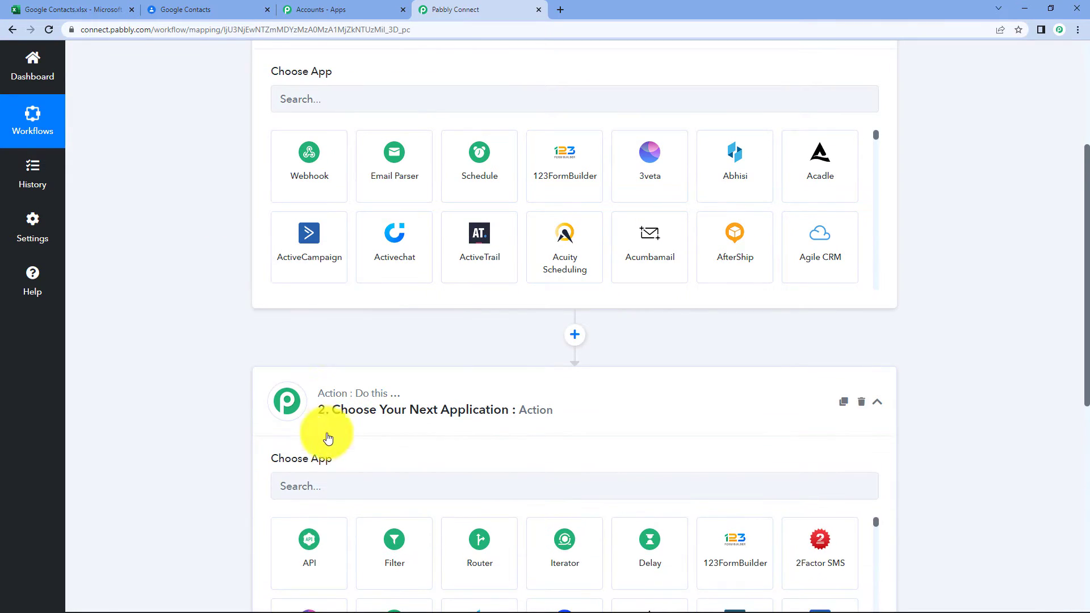
scroll(349, 323, up, 2)
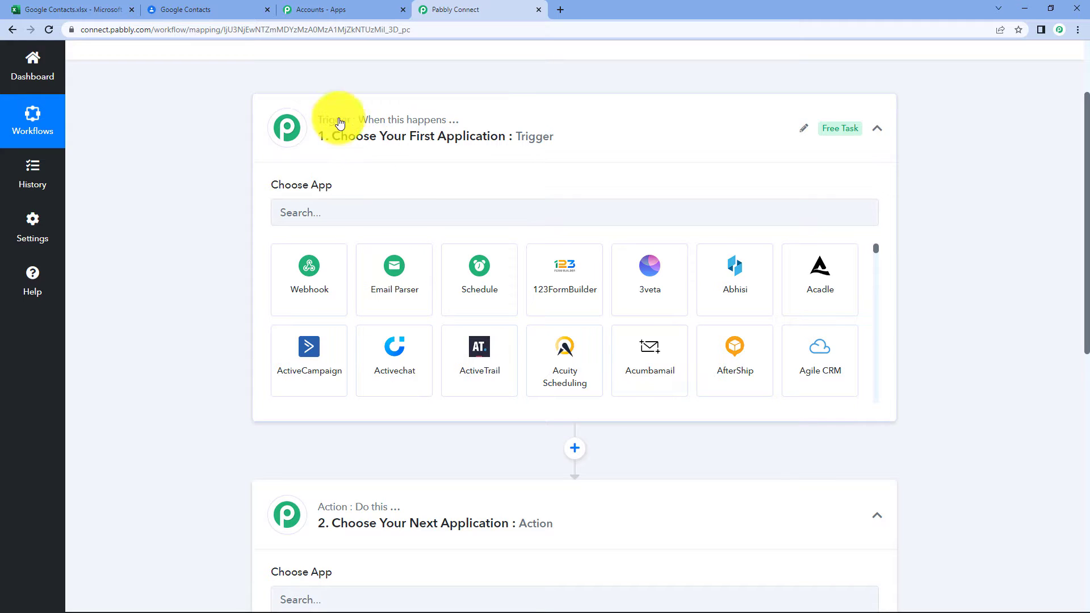
mouse_move(337, 124)
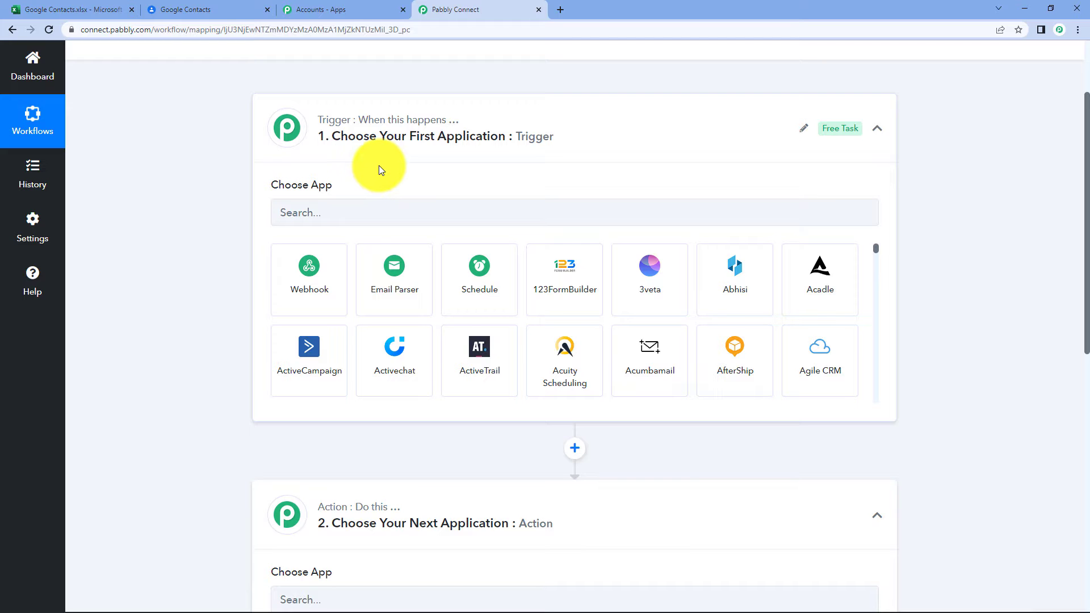
scroll(379, 165, up, 1)
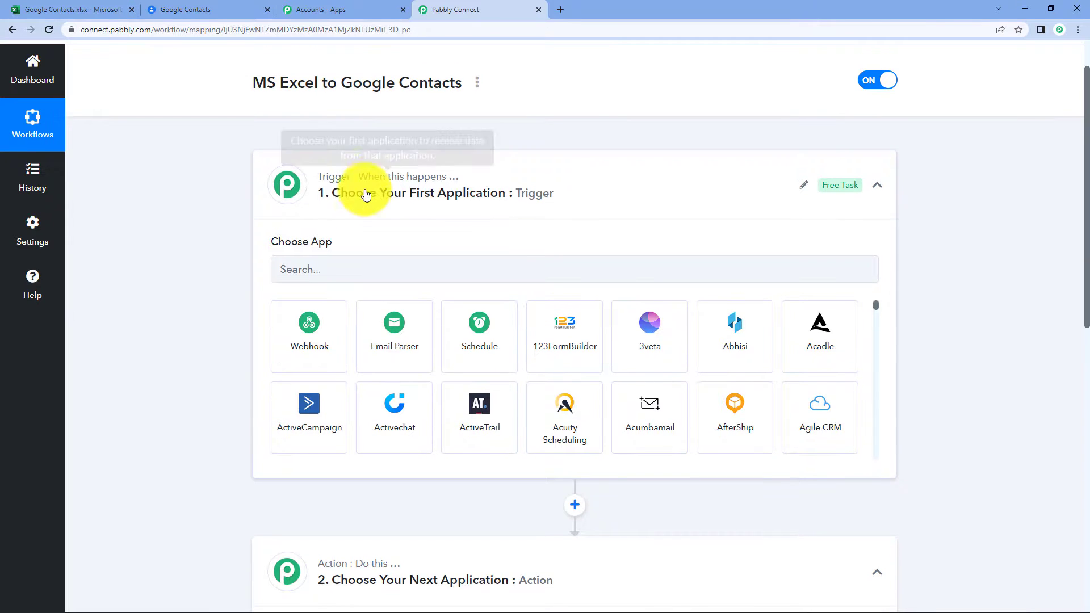
click(318, 276)
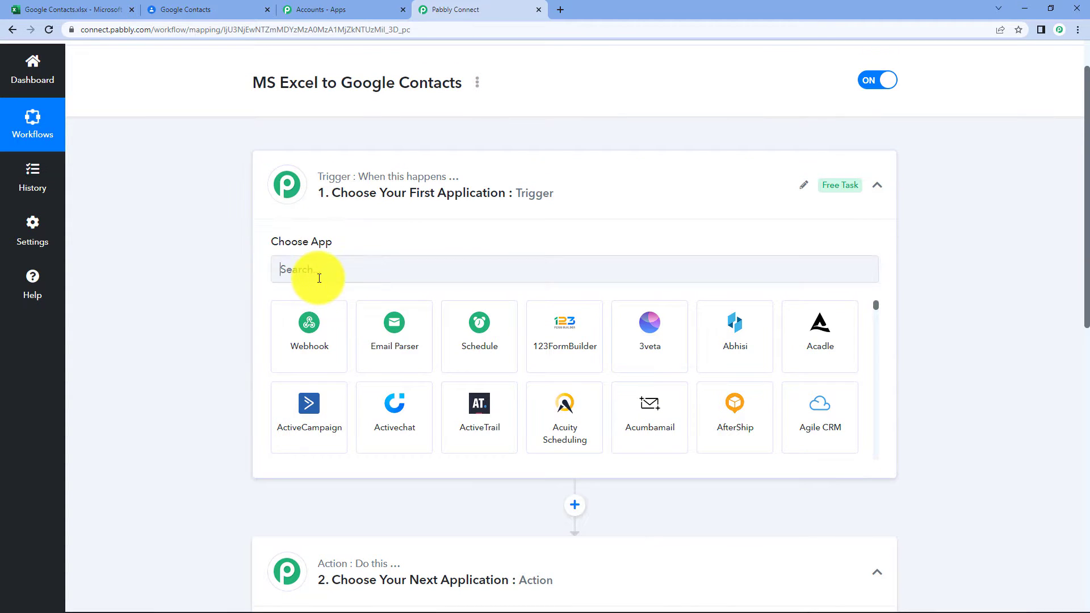
Search 'microsoft' and set the trigger to Microsoft Excel with the New Row in Worksheet event.
text(micro)
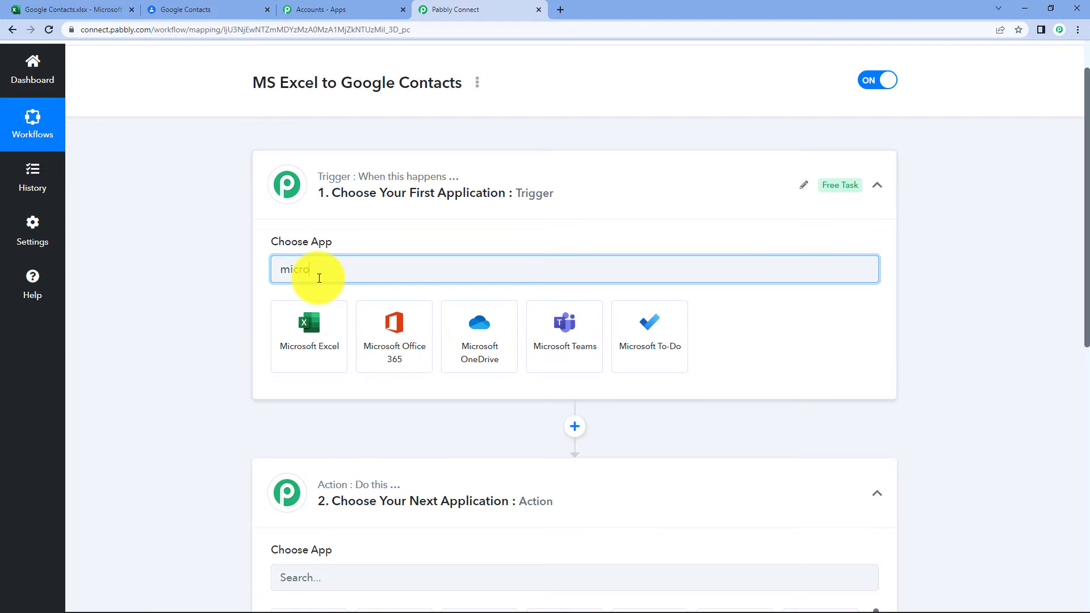
text(o)
key(BackSpace)
text(s)
click(296, 356)
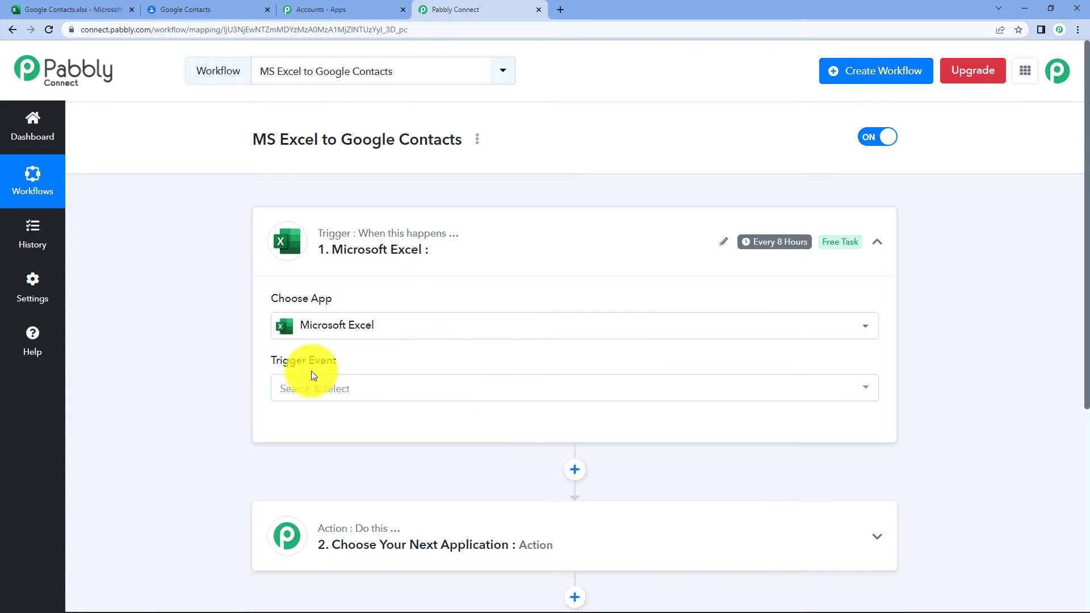
click(334, 389)
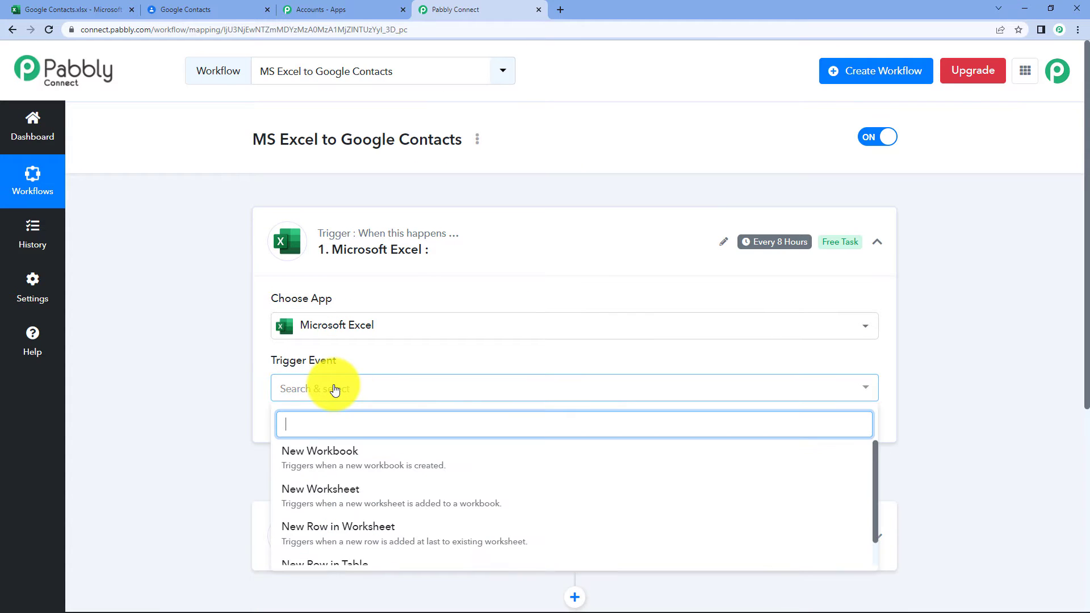
scroll(483, 477, down, 1)
click(378, 508)
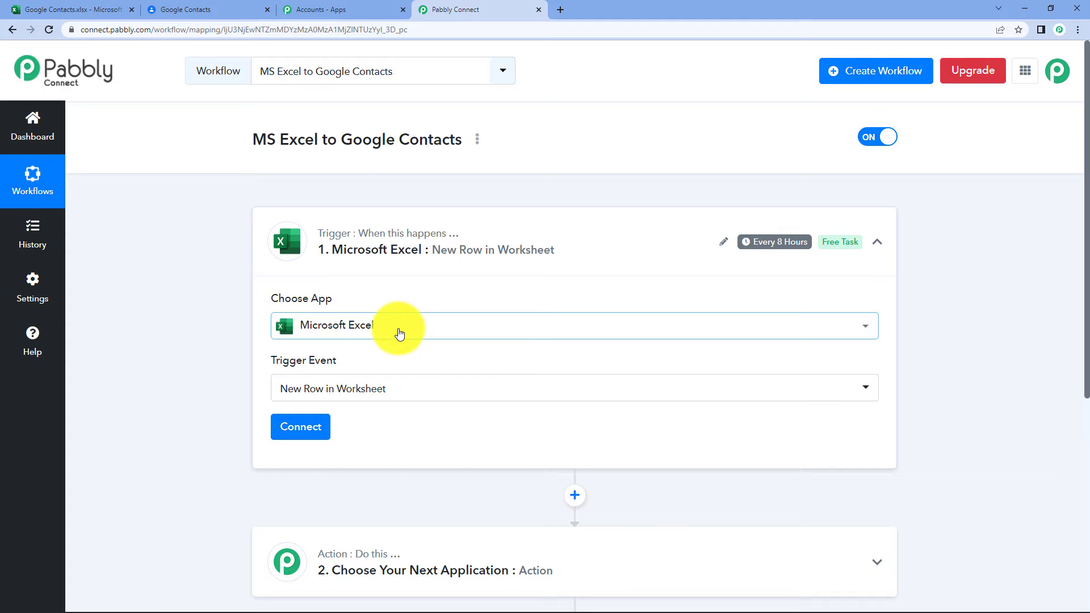
scroll(400, 334, down, 1)
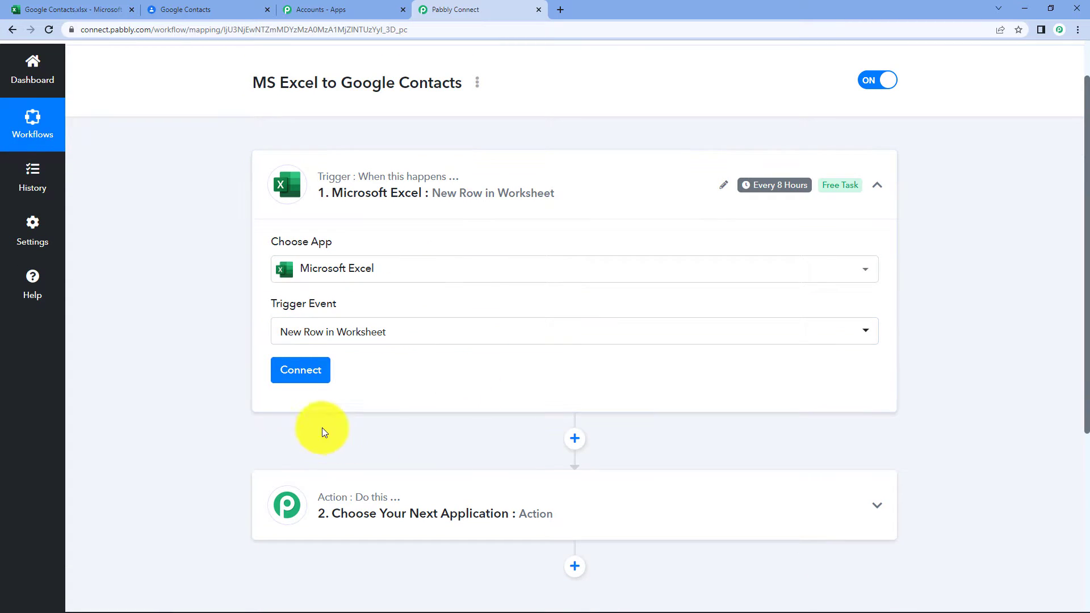
click(305, 385)
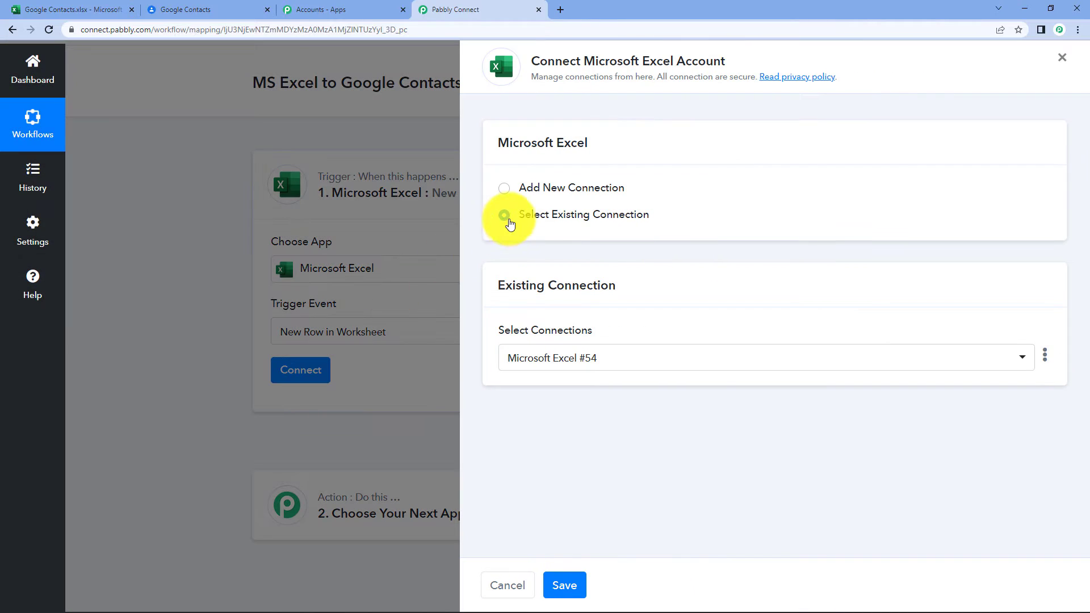
Add a new Microsoft Excel connection, sign in with the Microsoft account and grant Pabbly access.
click(515, 191)
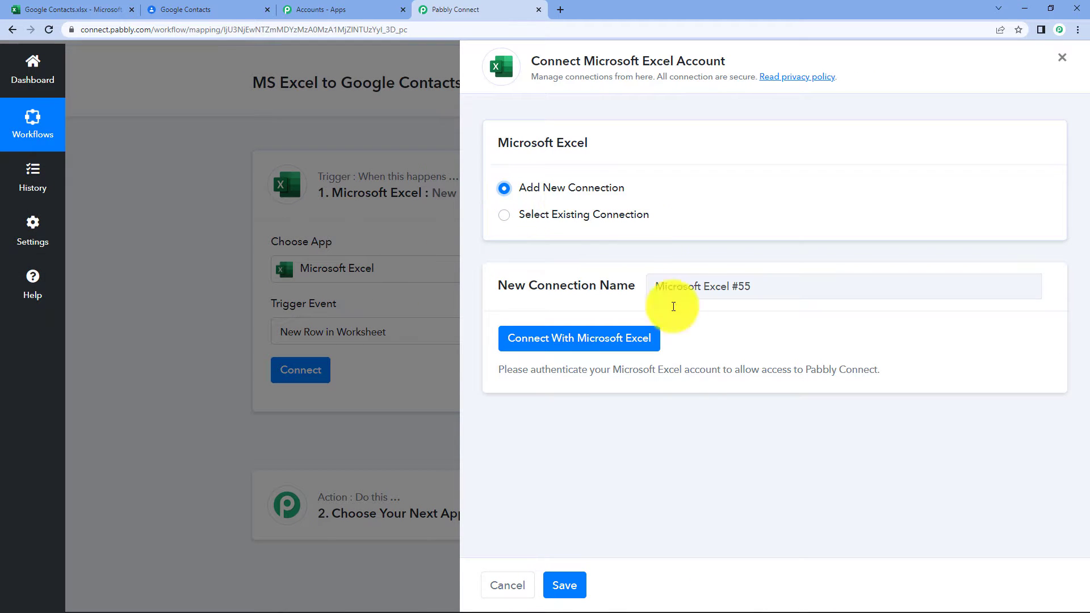
click(559, 341)
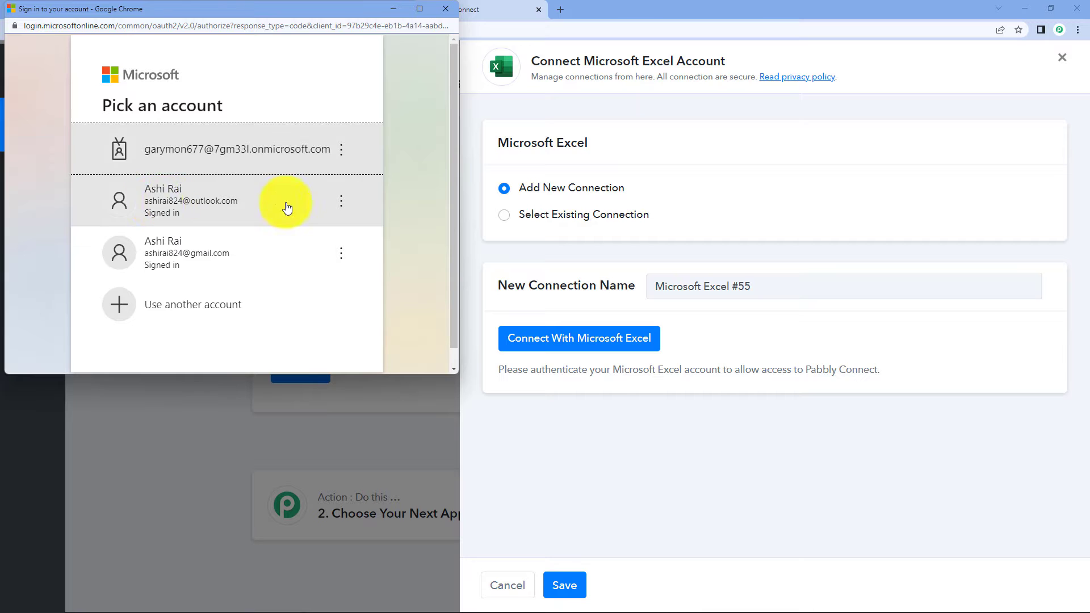
click(287, 207)
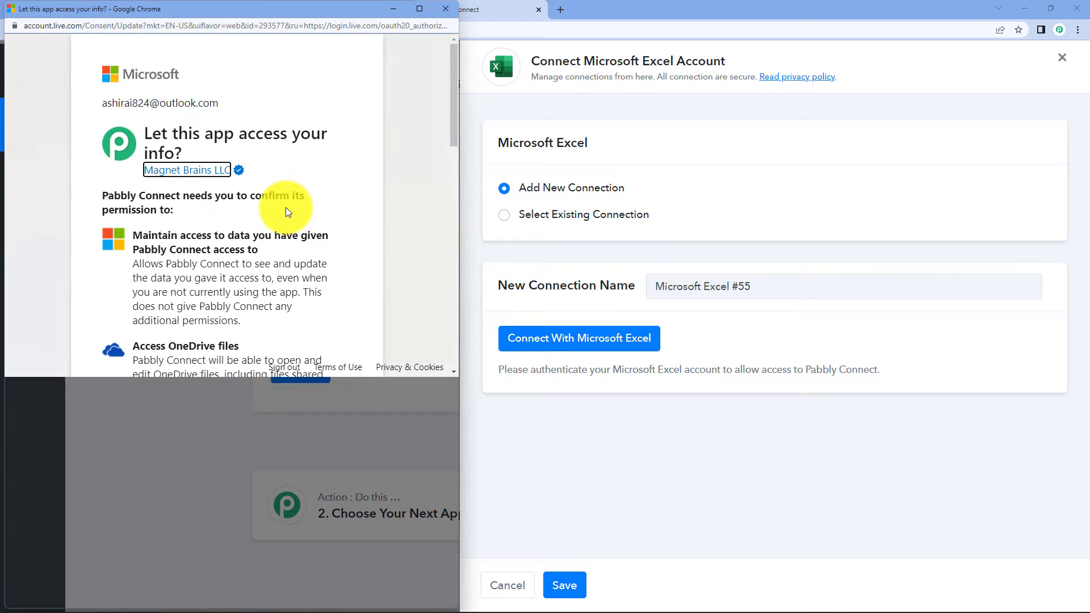
scroll(293, 229, down, 3)
scroll(295, 261, up, 2)
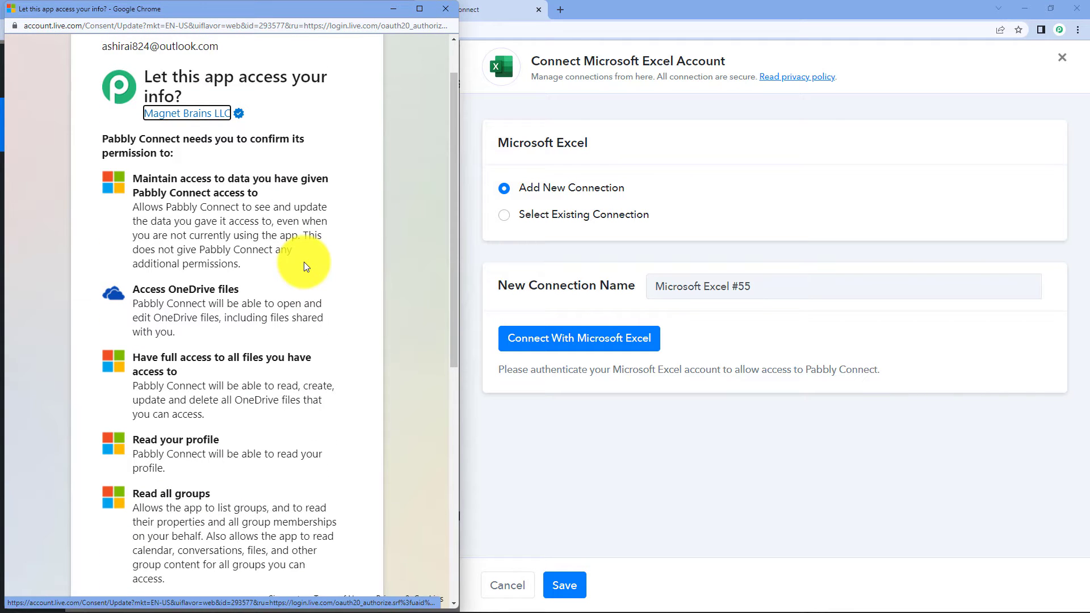
scroll(287, 250, up, 1)
scroll(276, 360, down, 9)
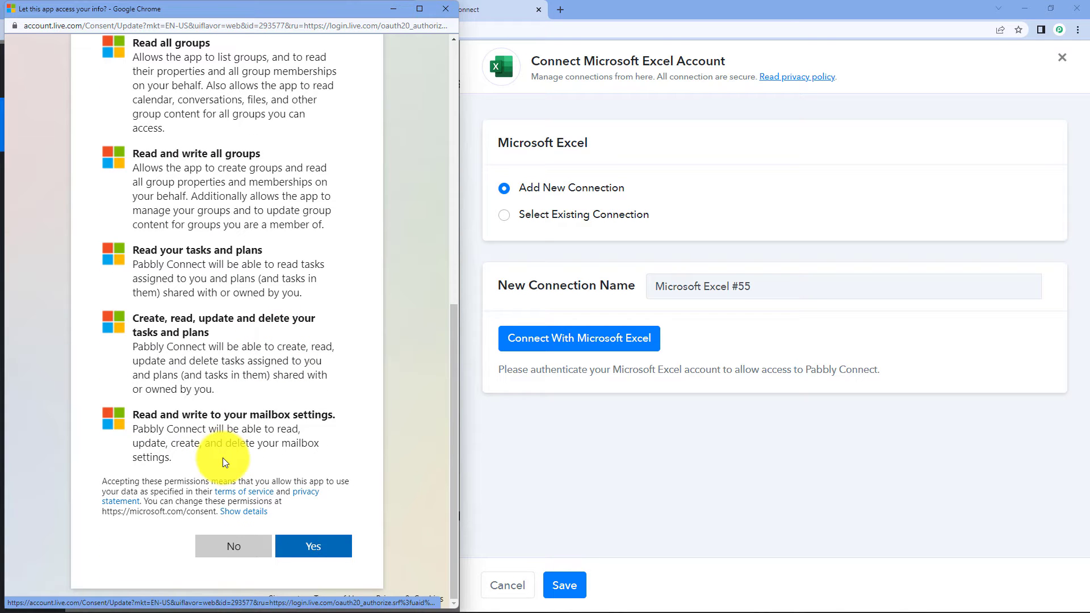
click(332, 548)
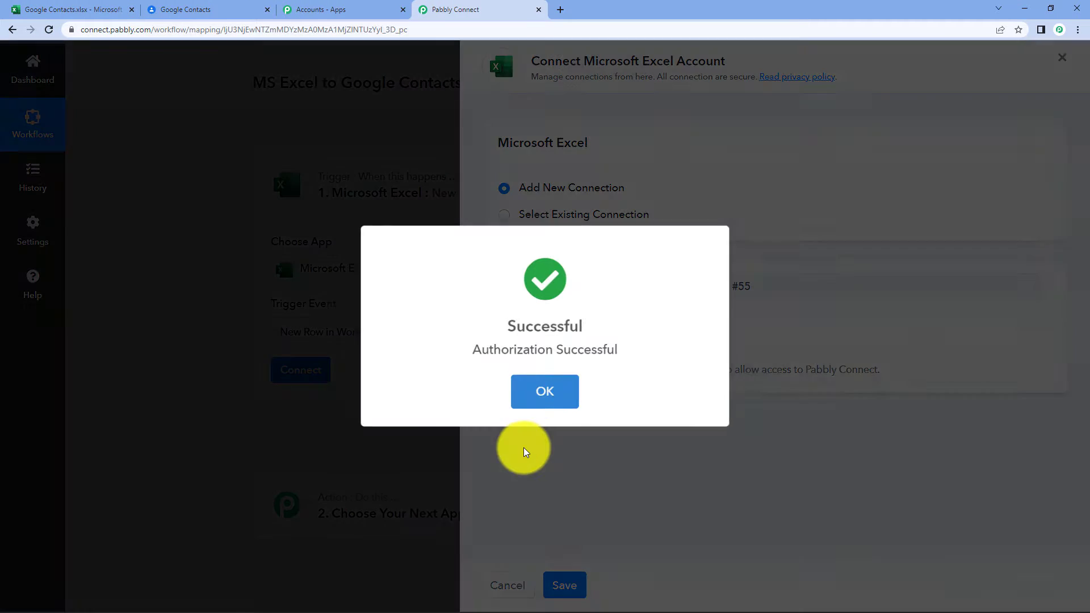
click(546, 398)
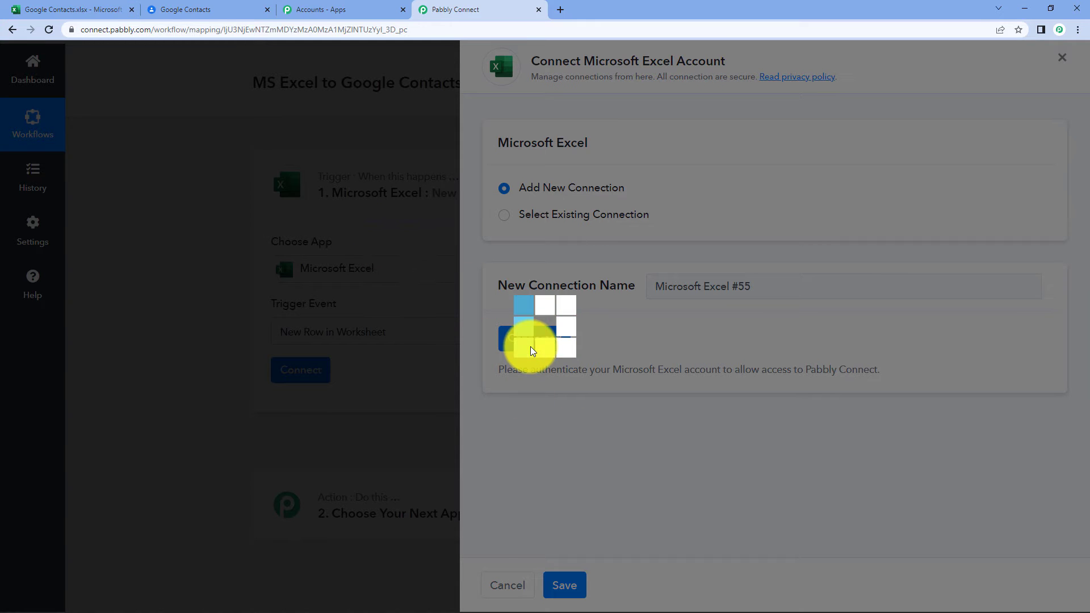
scroll(482, 329, down, 3)
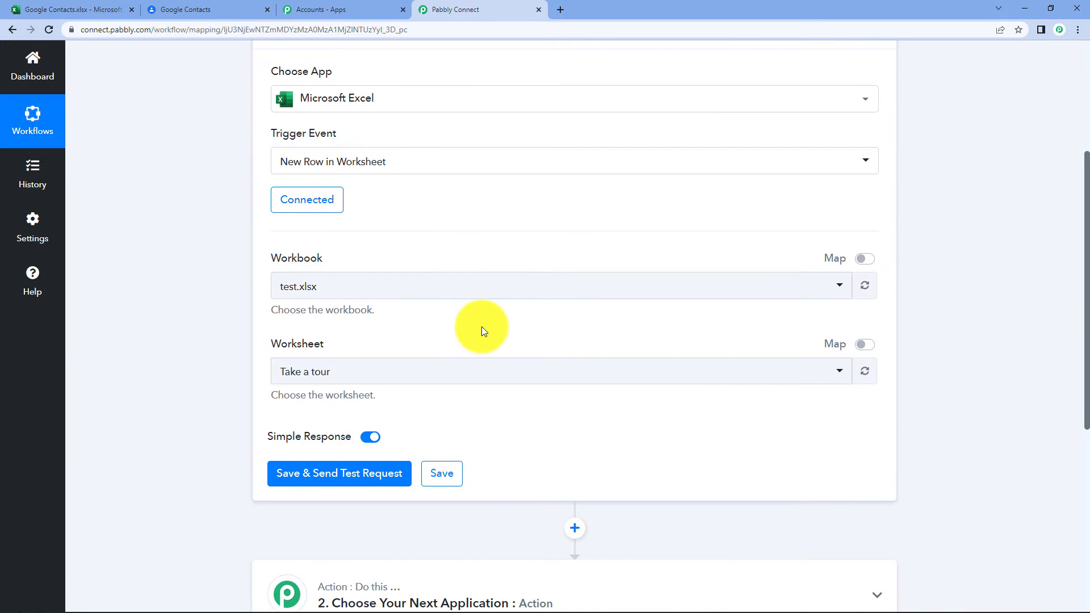
Search 'goo' to pick the Google Contacts.xlsx workbook with worksheet Sheet1, checking the spreadsheet for reference.
click(414, 301)
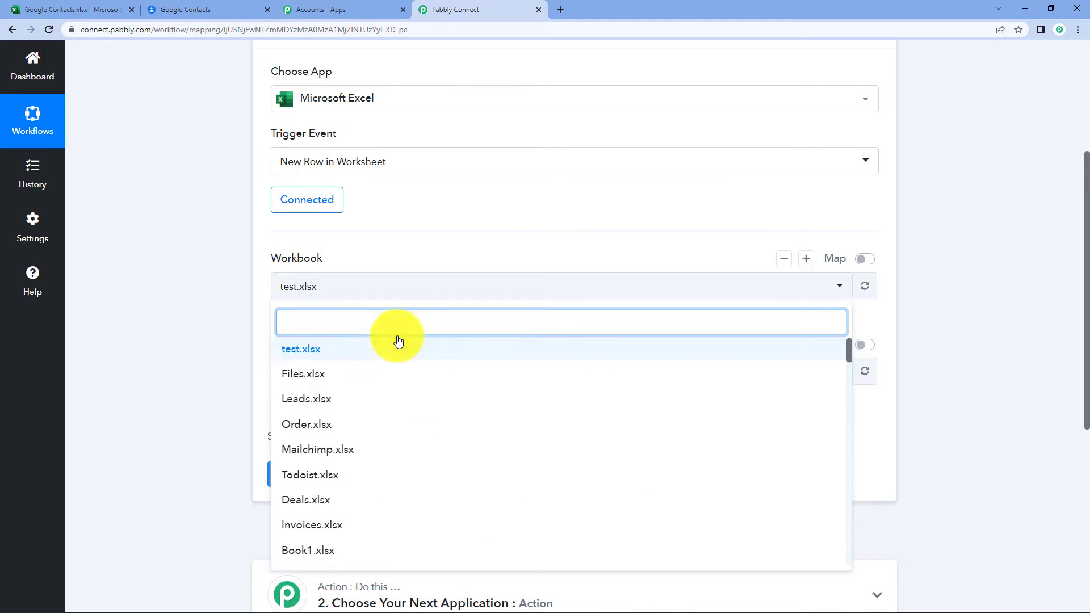
click(369, 287)
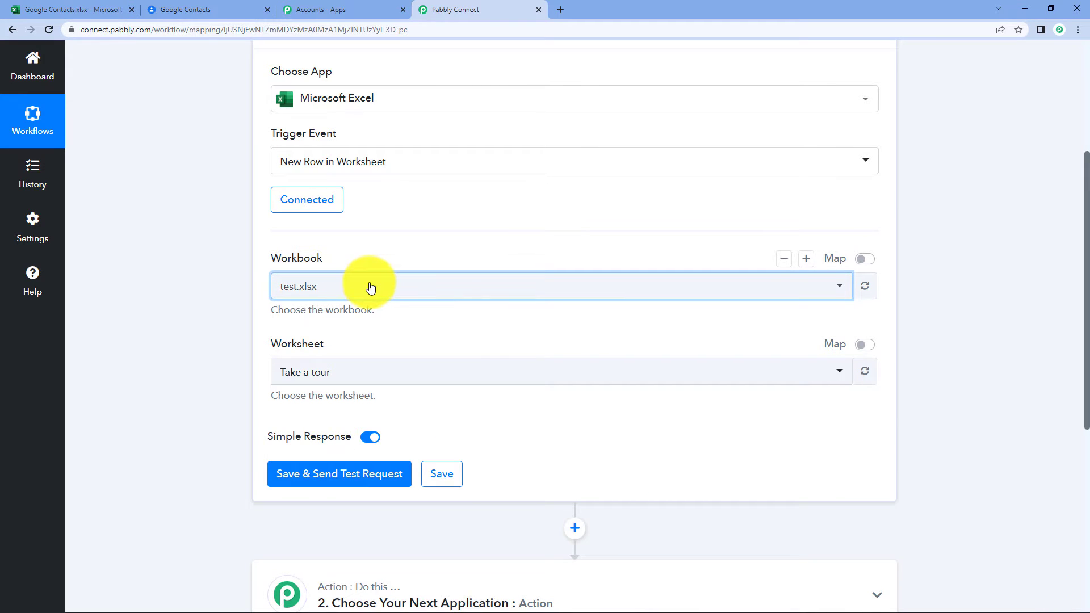
click(99, 7)
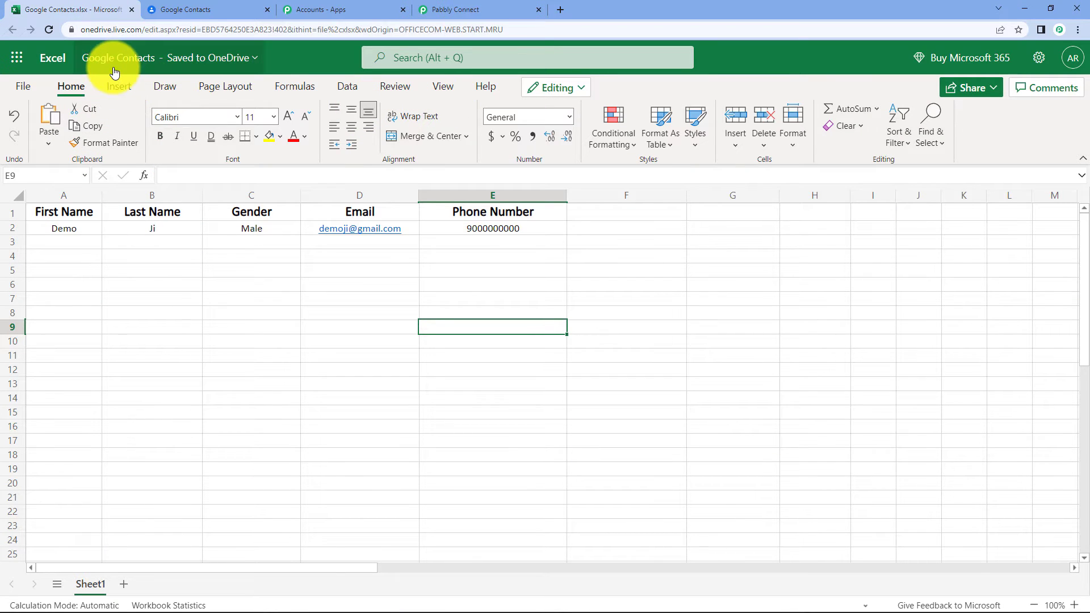
click(479, 8)
click(396, 287)
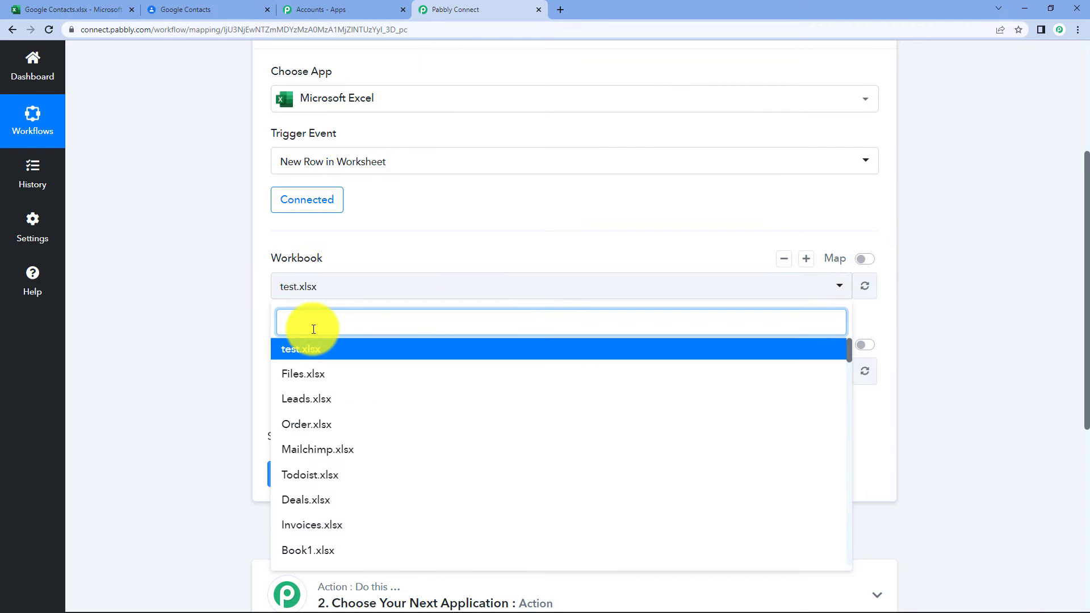
text(goo)
click(334, 400)
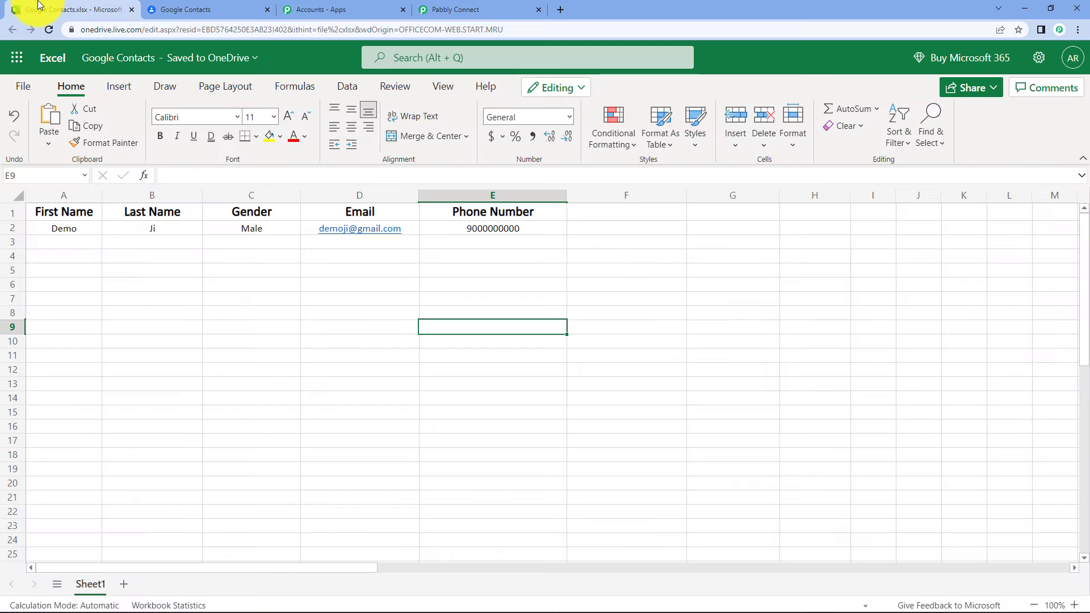
click(17, 8)
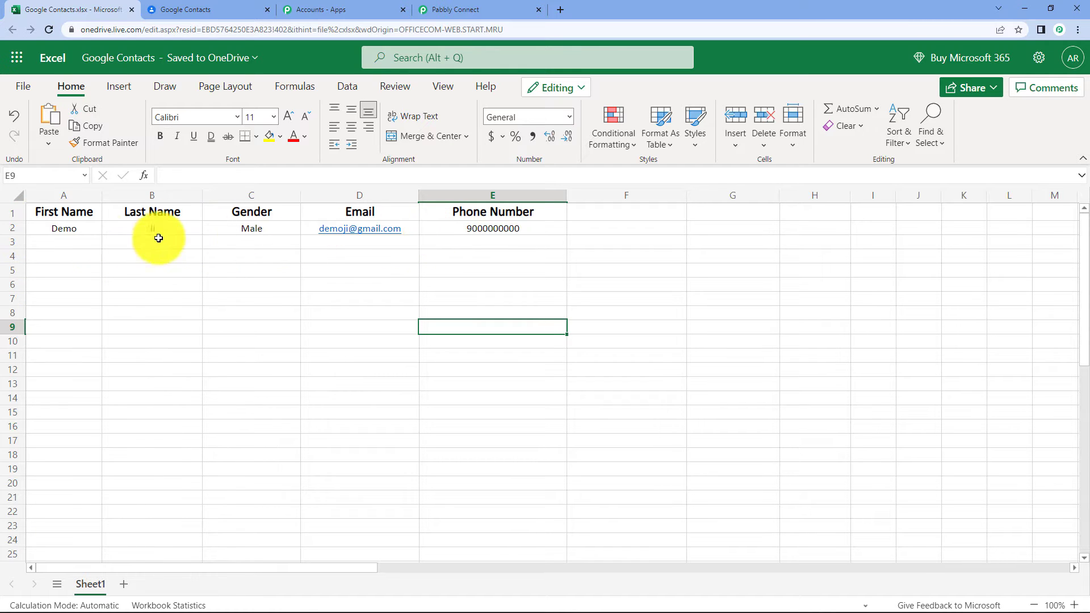
click(454, 7)
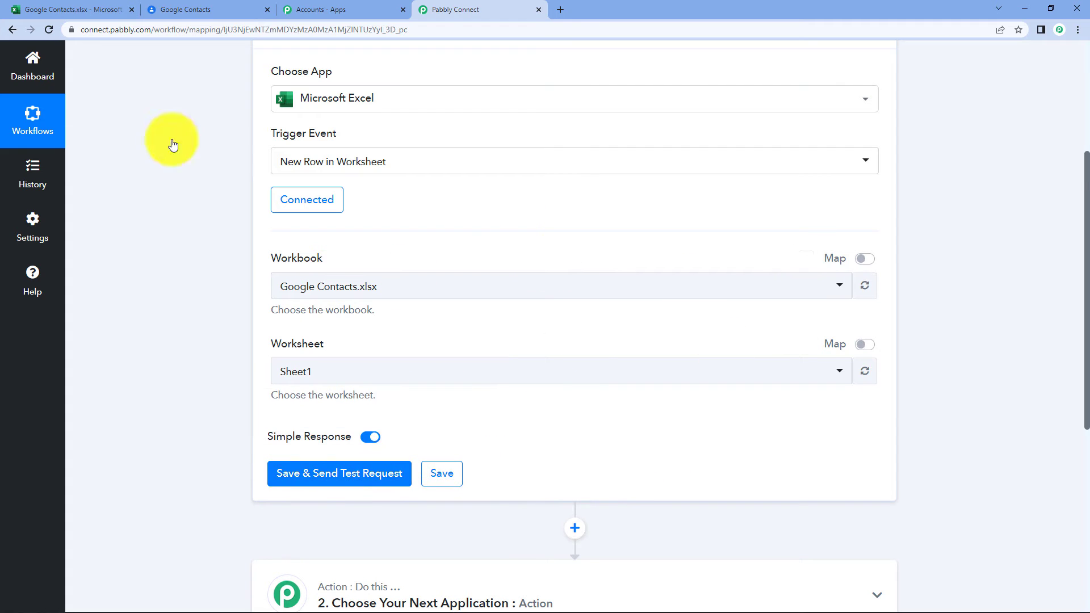
Save and send a test request, compare the returned row with the Excel sheet, then collapse the trigger.
click(52, 6)
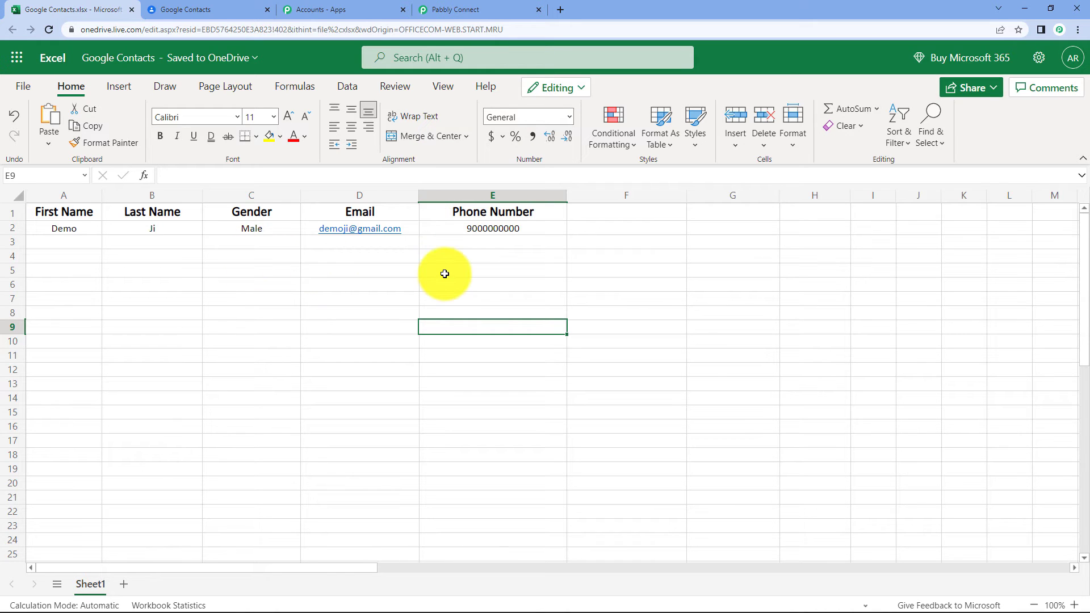
click(499, 8)
click(358, 482)
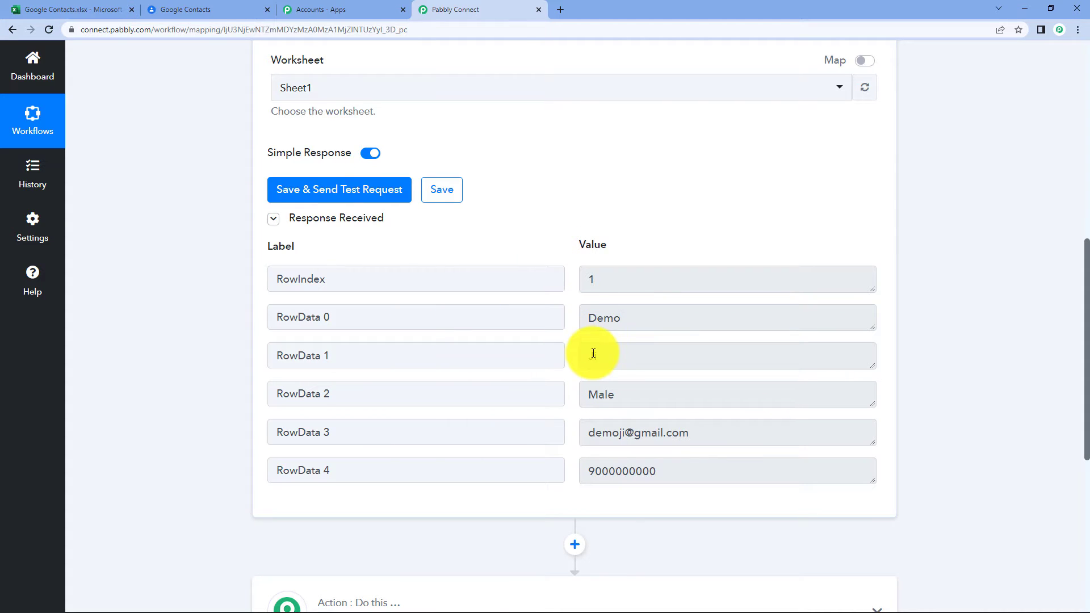
click(26, 10)
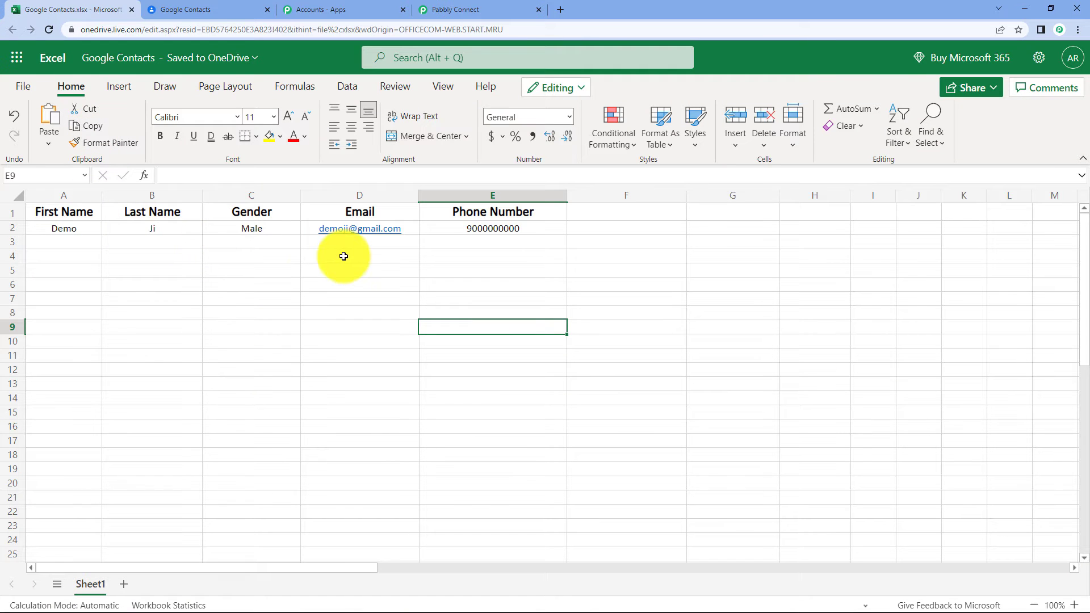
click(454, 10)
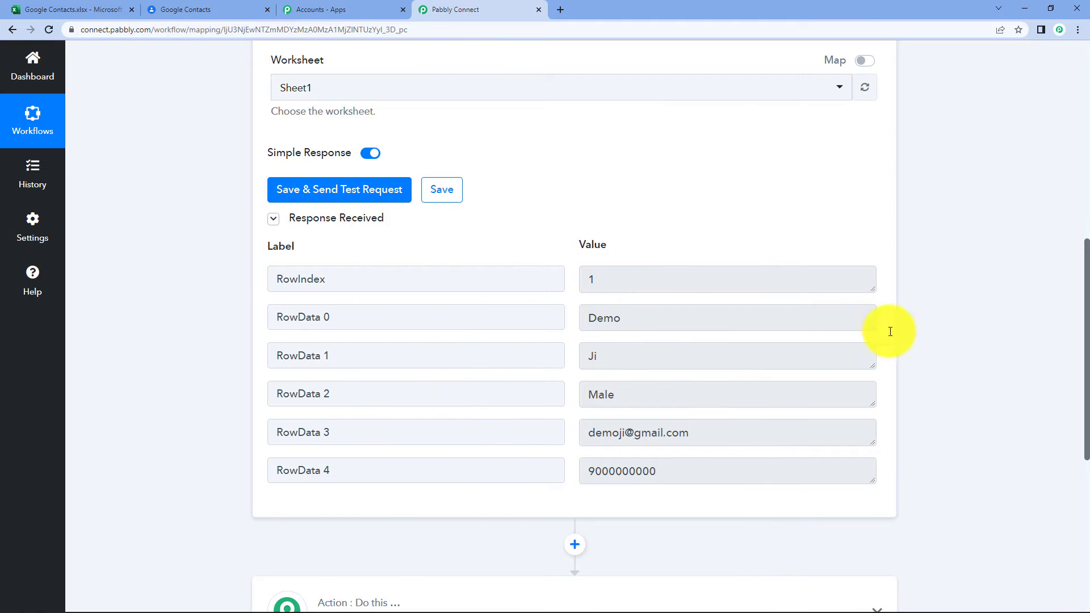
scroll(918, 332, up, 7)
click(584, 149)
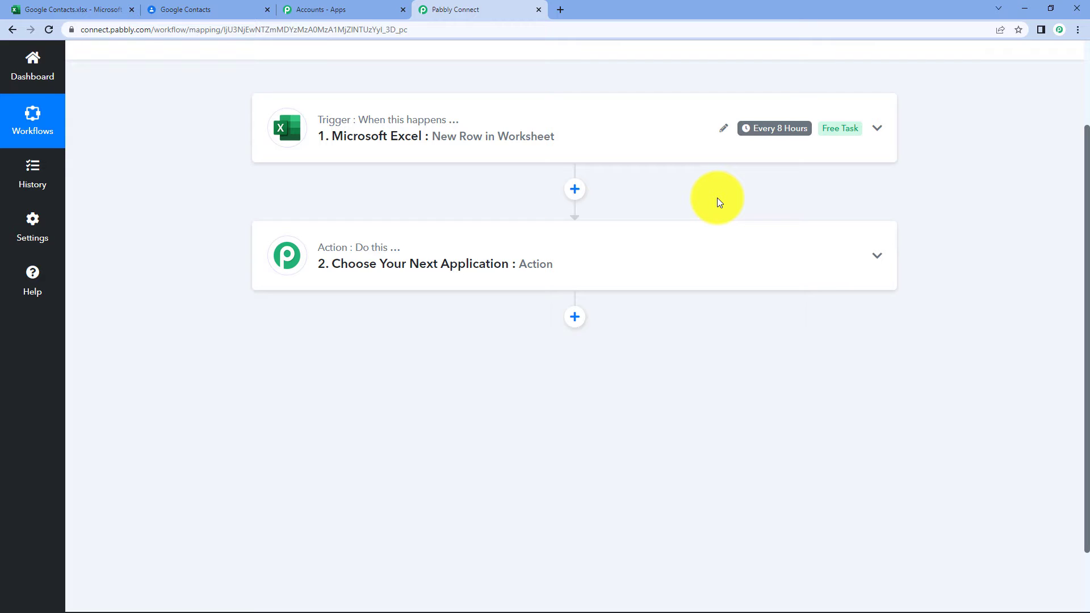
Search 'google co' and set the action to Google Contacts with the Create Contact event.
click(462, 263)
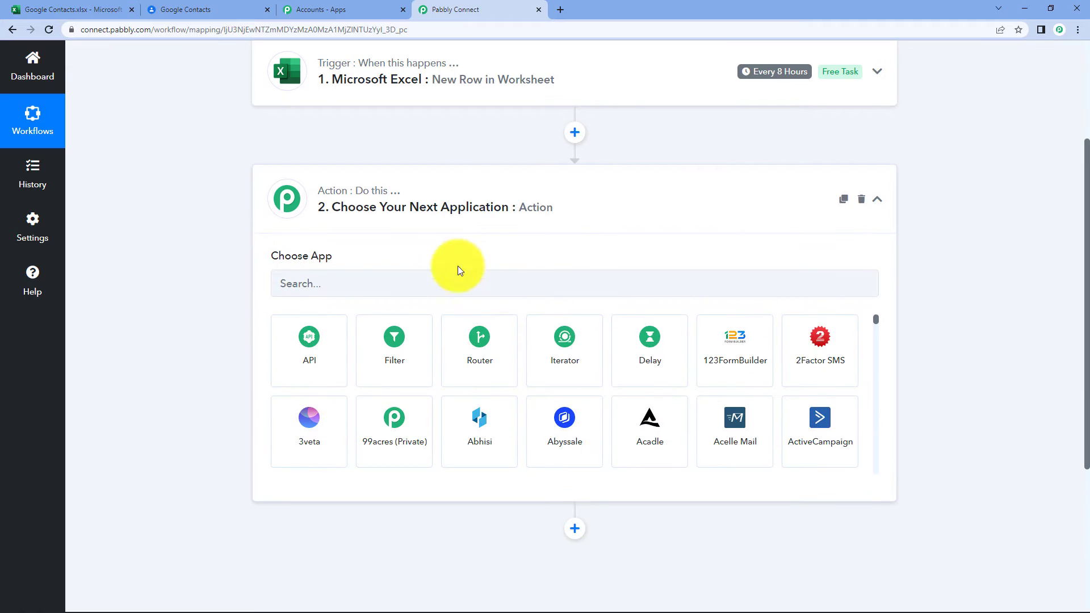
click(405, 283)
text(goog)
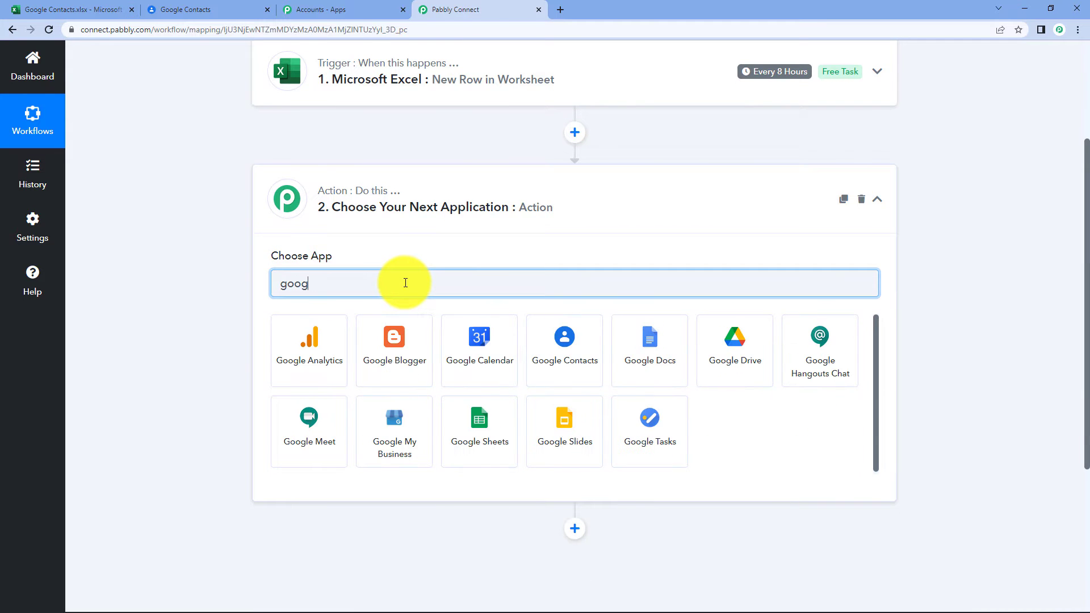
text(le con)
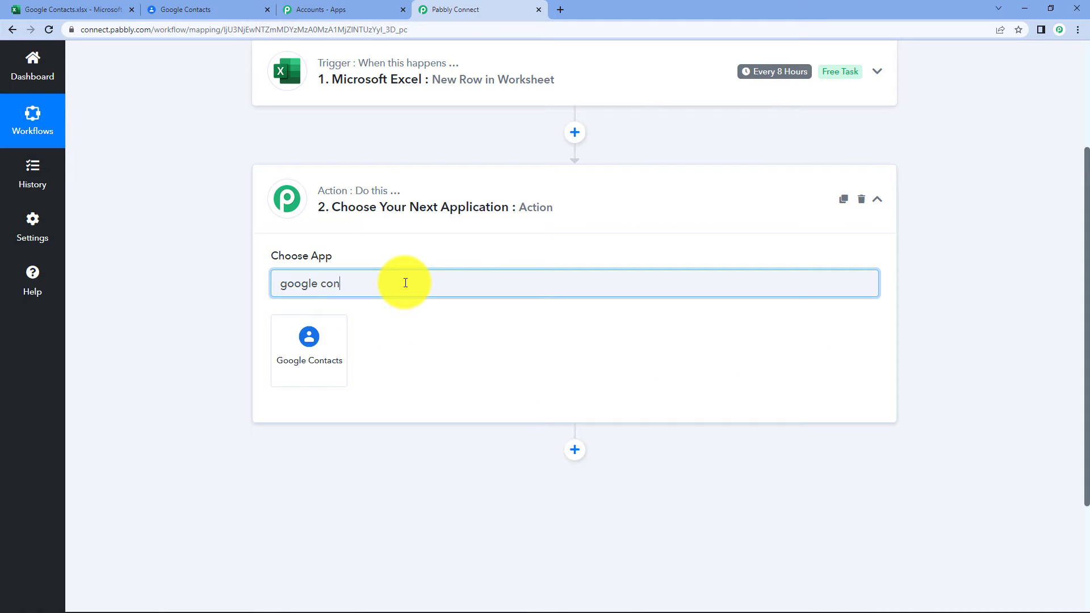
click(301, 341)
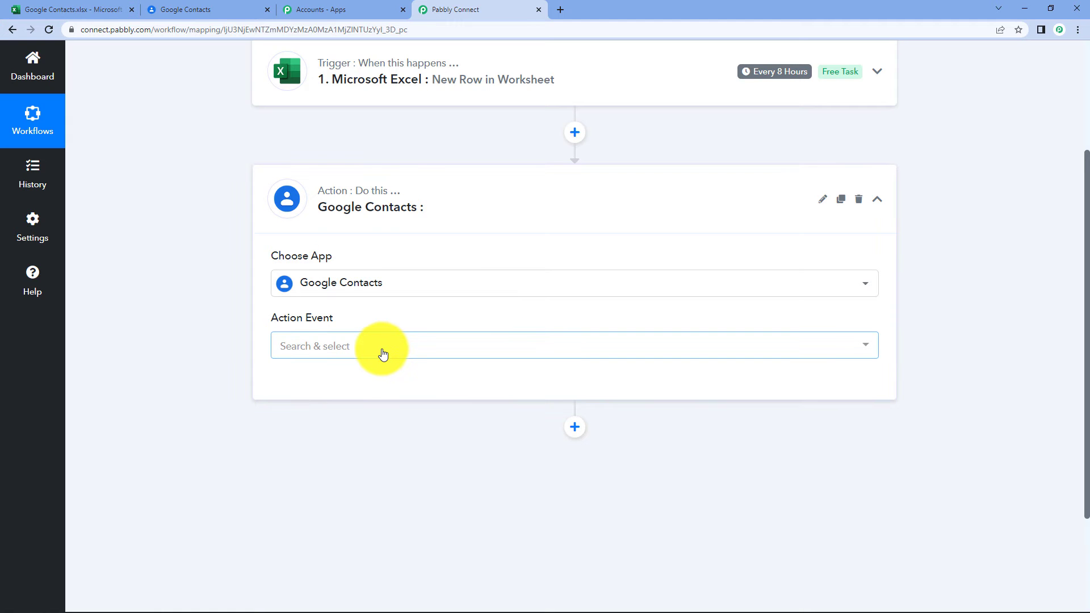
click(383, 354)
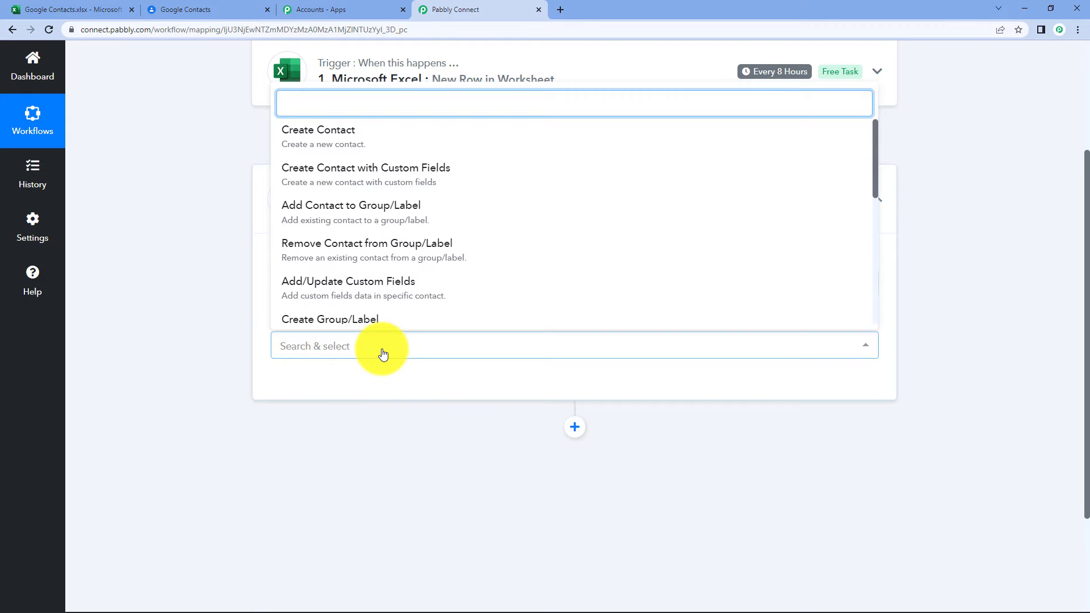
click(353, 137)
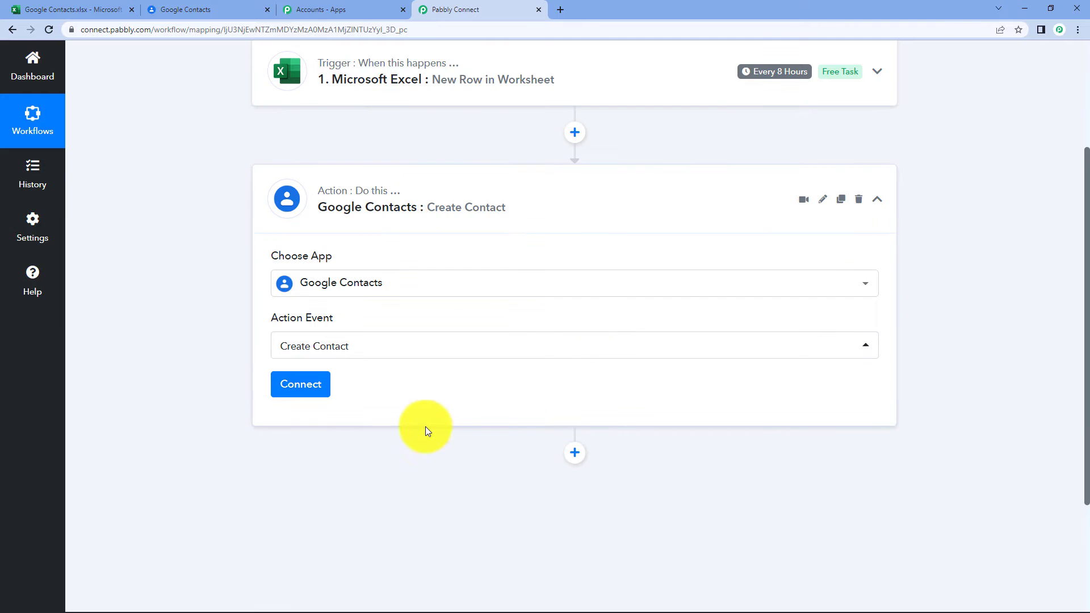
Add a new Google Contacts connection, choose the Google account and grant Pabbly access.
click(314, 387)
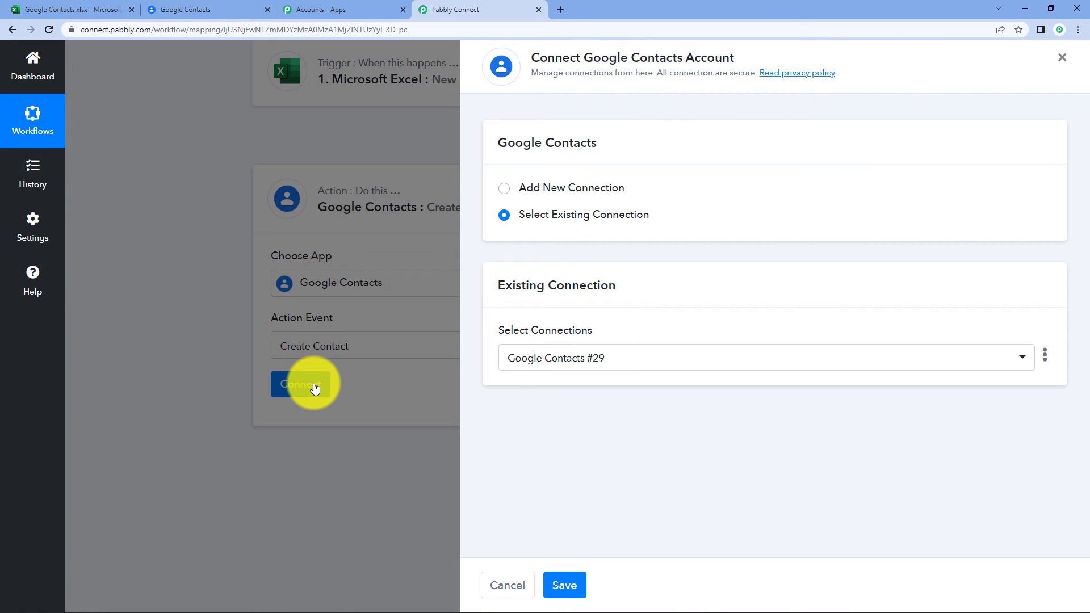
click(502, 191)
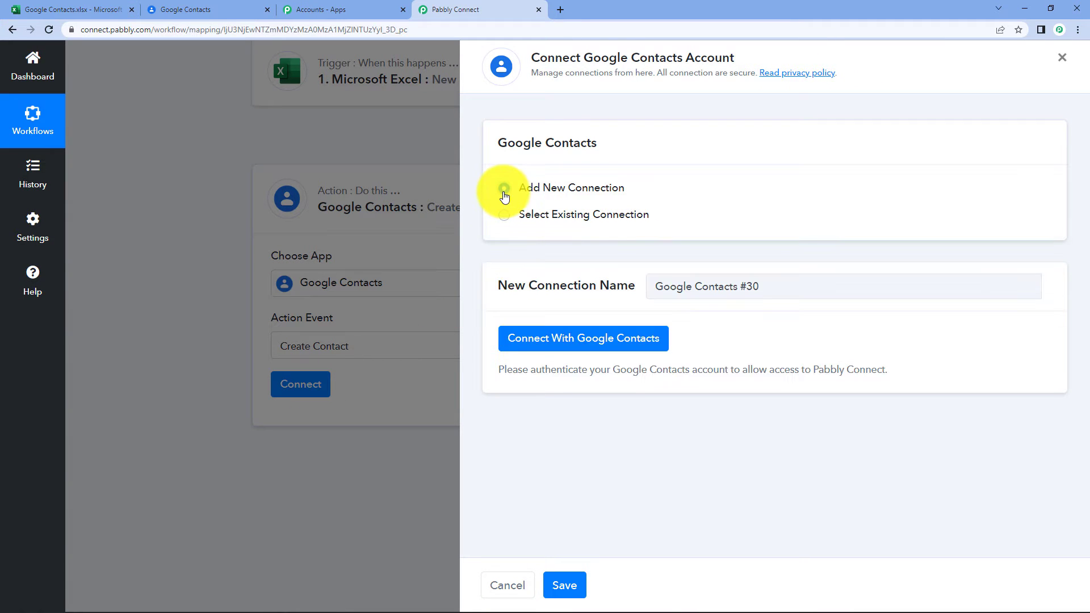
click(555, 340)
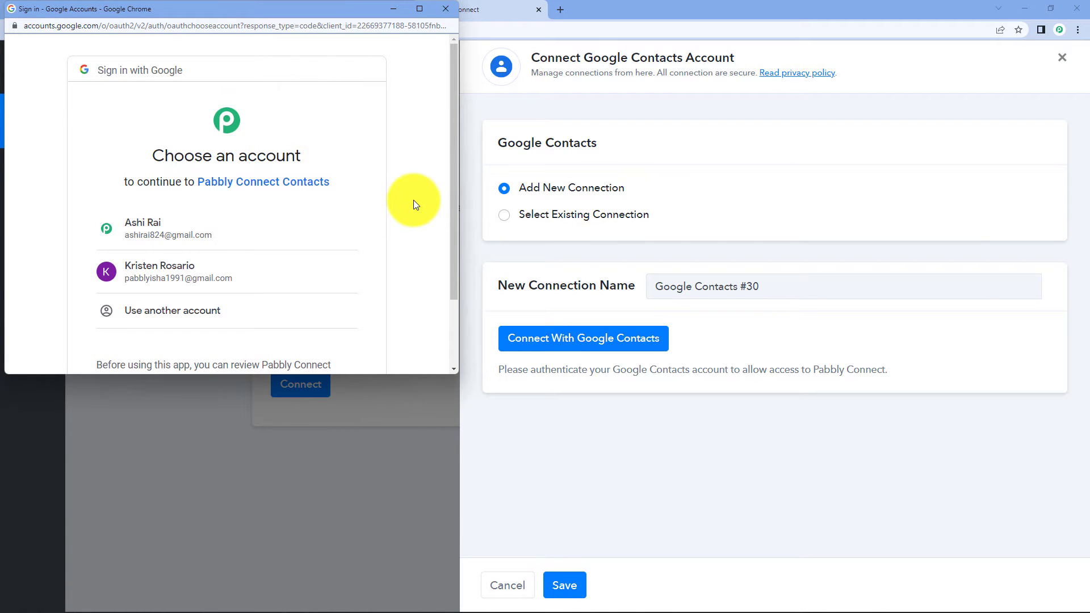
scroll(182, 216, down, 1)
click(179, 224)
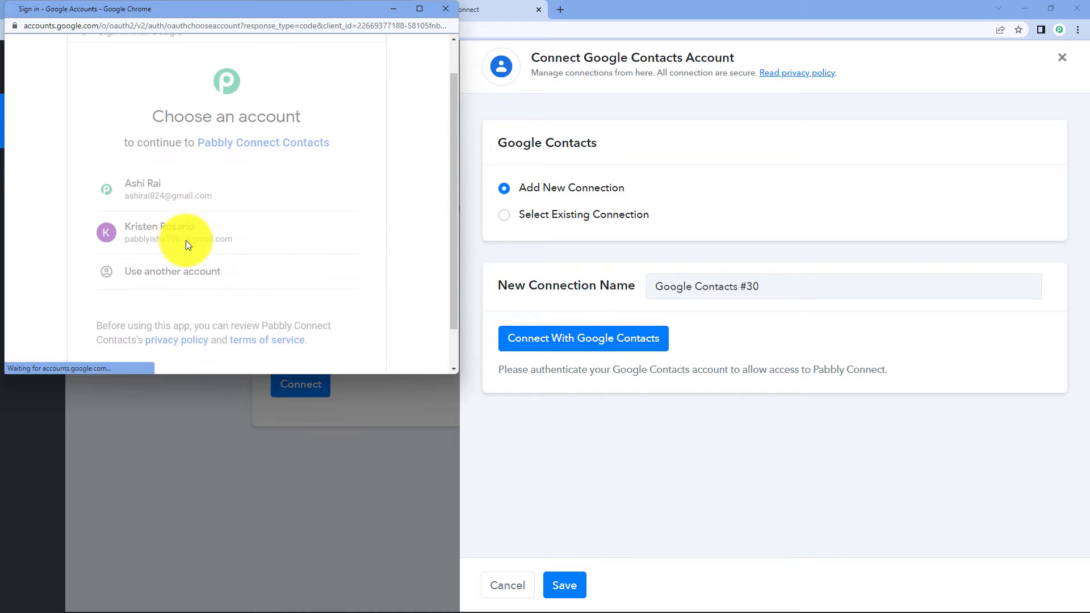
scroll(199, 256, down, 4)
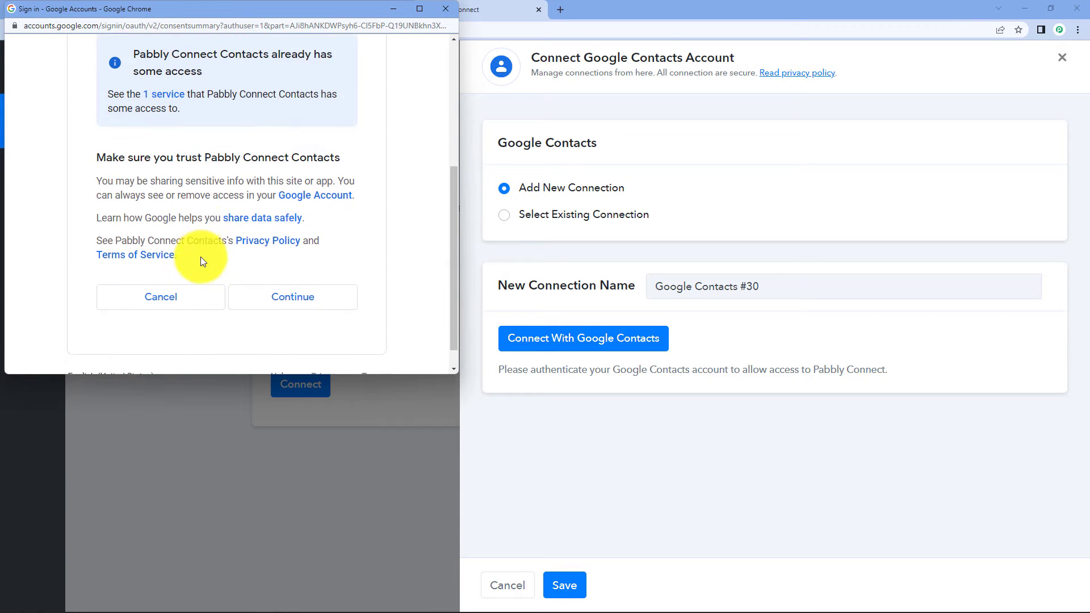
click(309, 276)
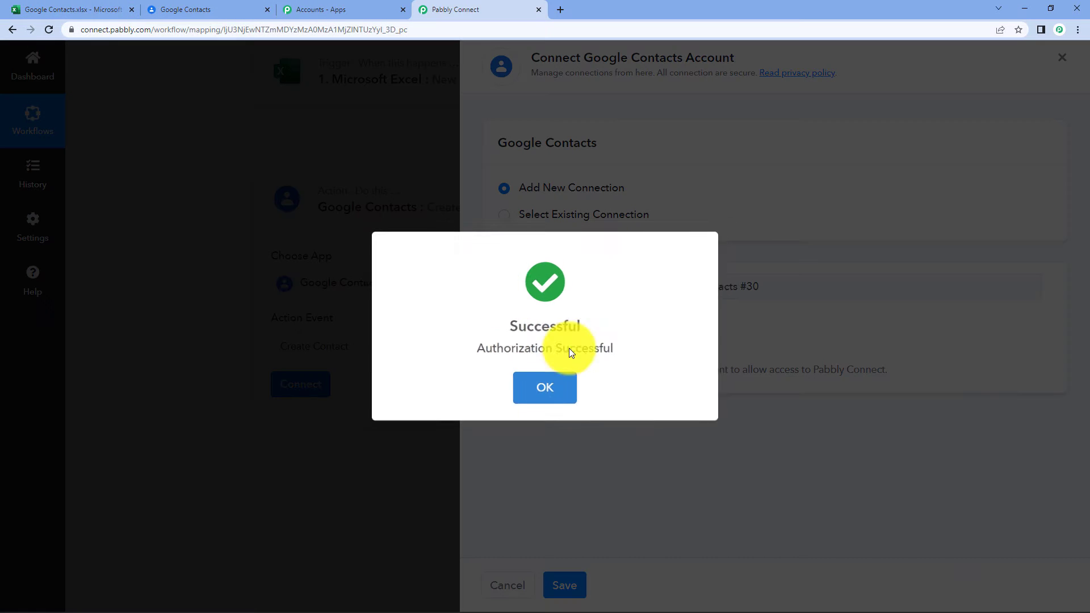
click(528, 397)
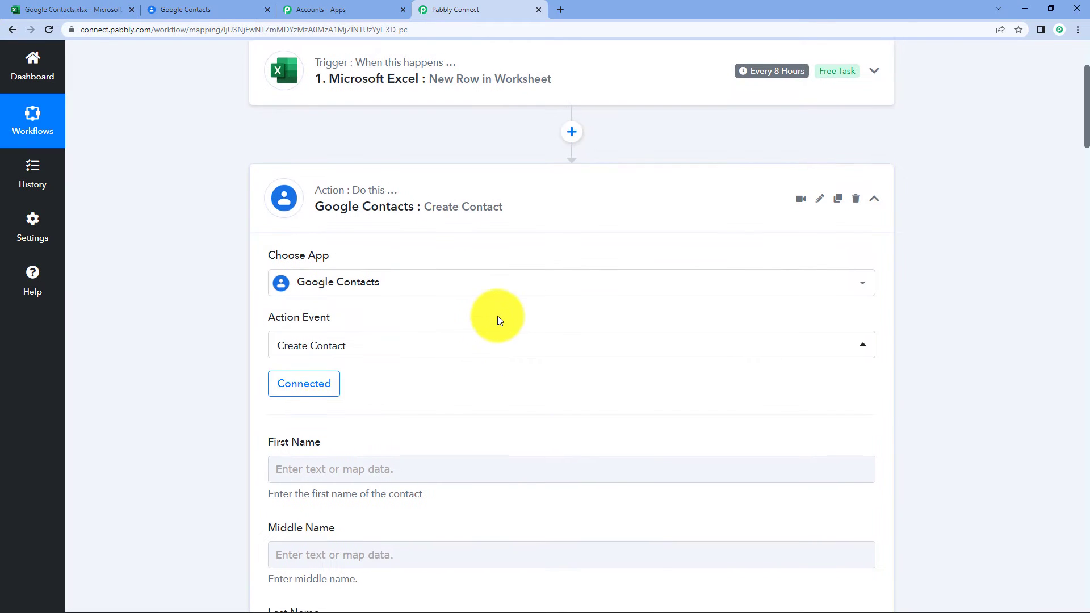
Map the Excel field '1. RowData 0' (Demo) into the contact's First Name.
scroll(498, 321, down, 4)
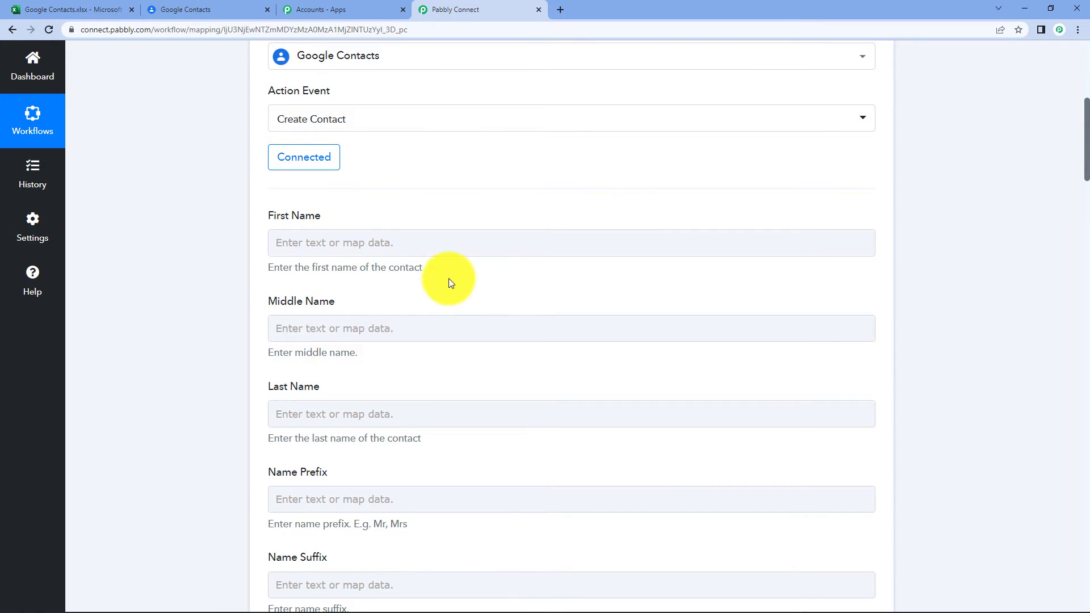
click(400, 243)
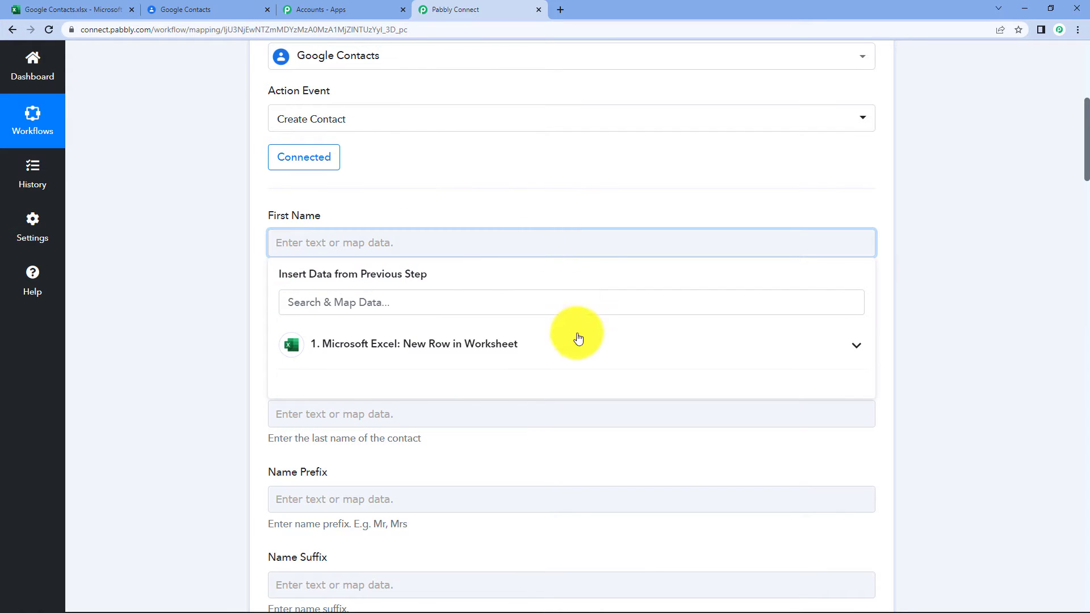
click(448, 347)
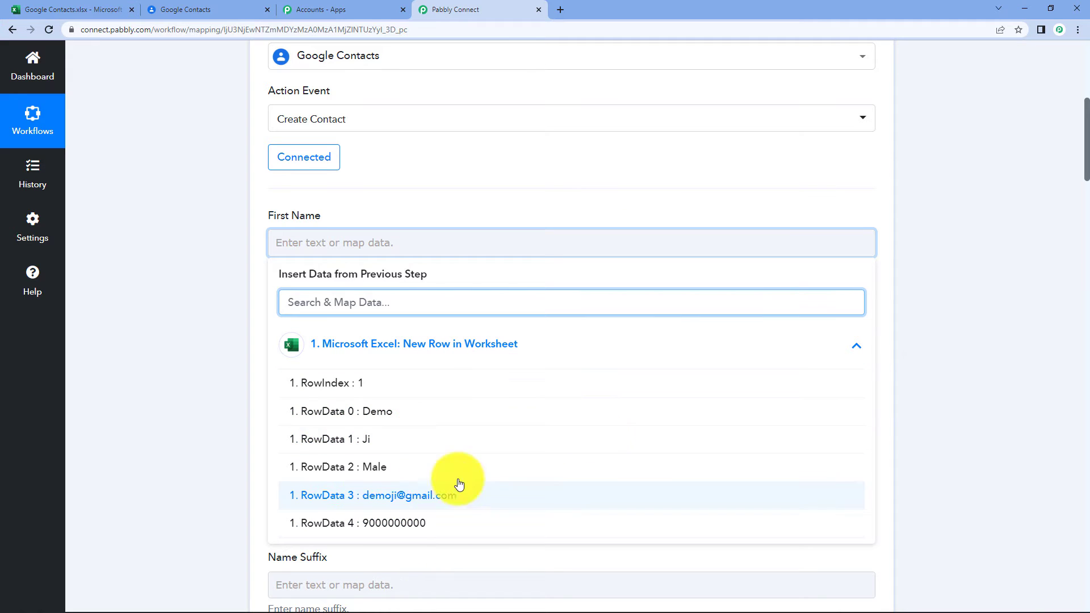
scroll(927, 327, up, 5)
scroll(927, 327, up, 2)
click(498, 273)
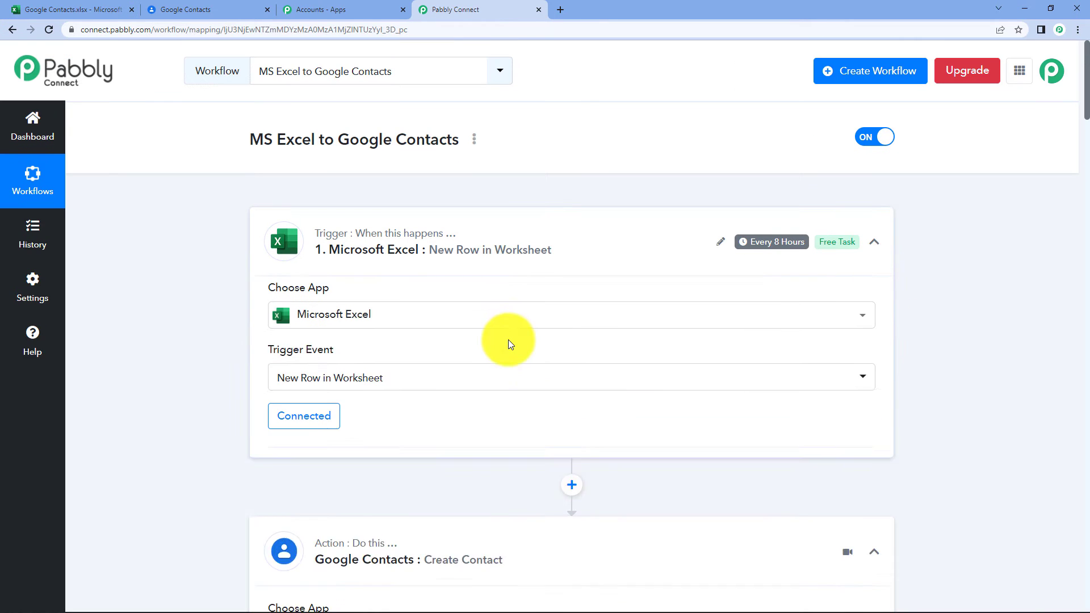
scroll(503, 336, down, 9)
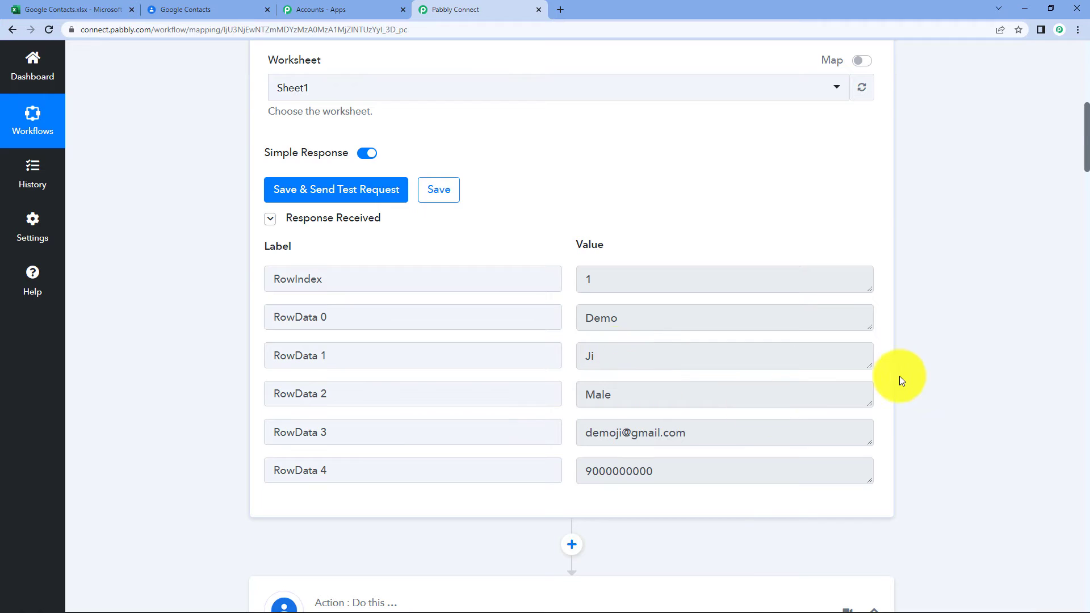
scroll(899, 373, down, 14)
click(366, 209)
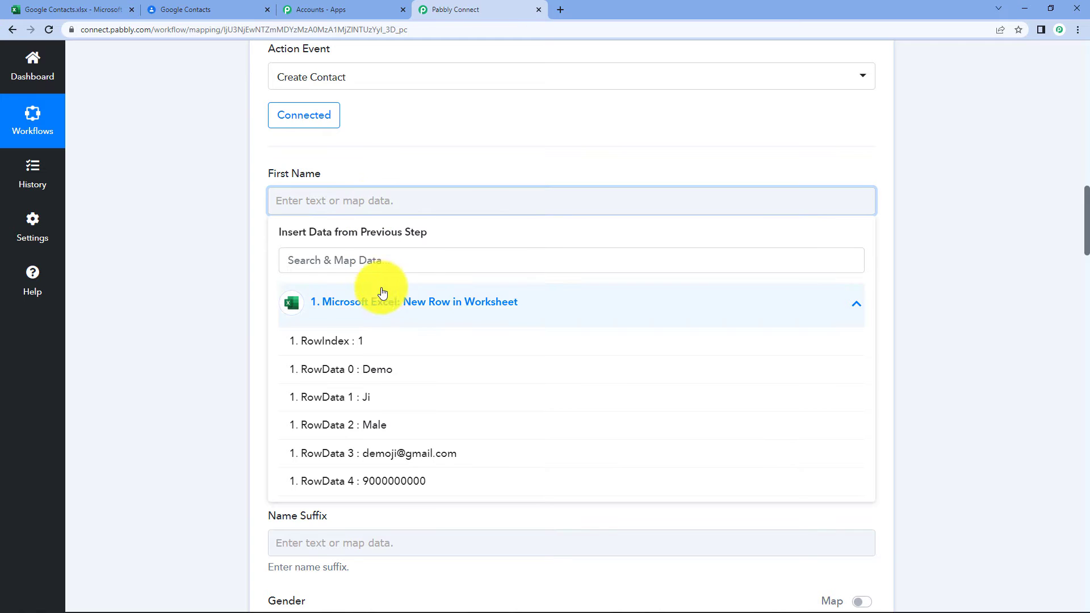
click(401, 370)
click(971, 143)
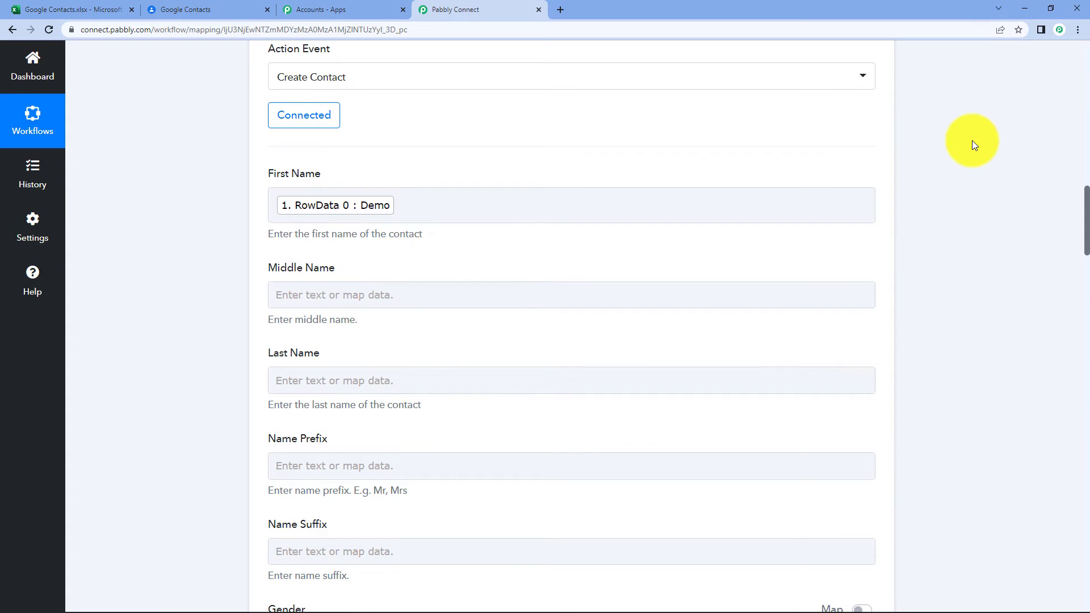
Map '1. RowData 1' (Ji) into Last Name, leaving Middle Name empty.
scroll(444, 159, down, 2)
click(397, 180)
click(946, 155)
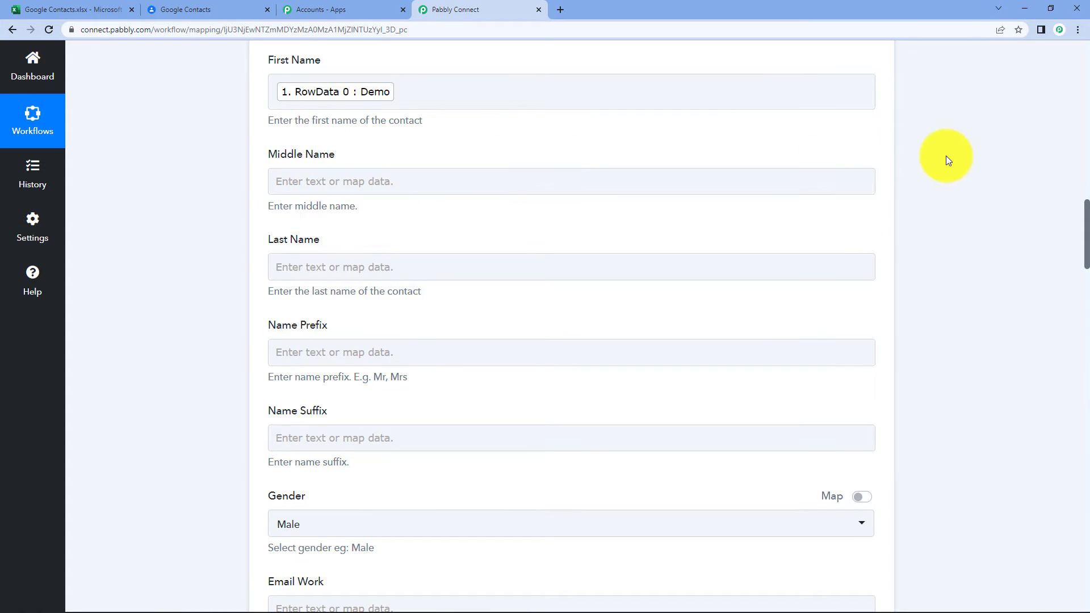
click(452, 273)
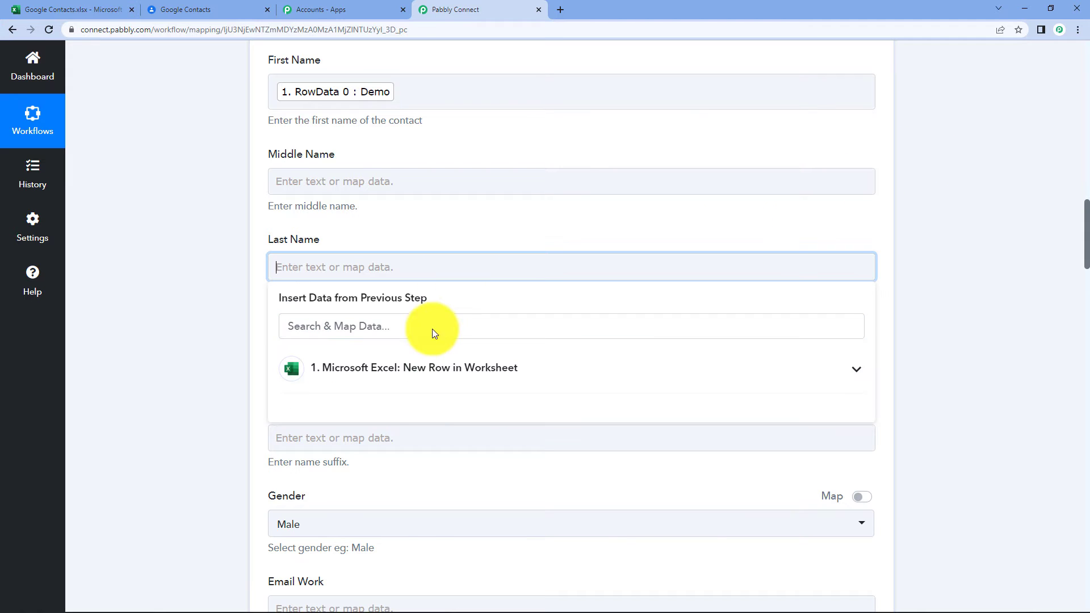
click(424, 385)
click(414, 469)
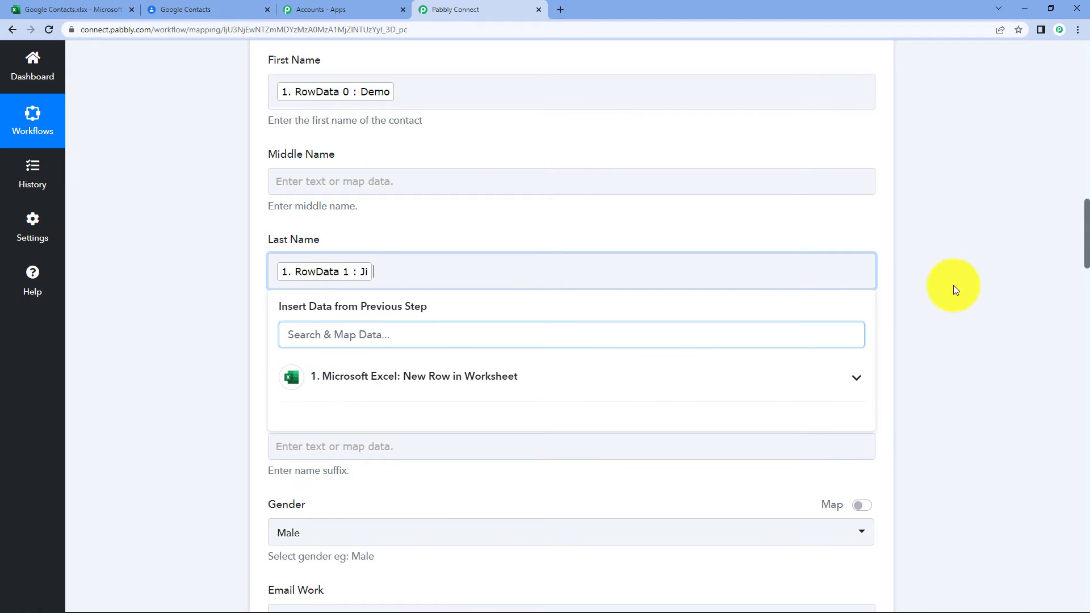
click(999, 267)
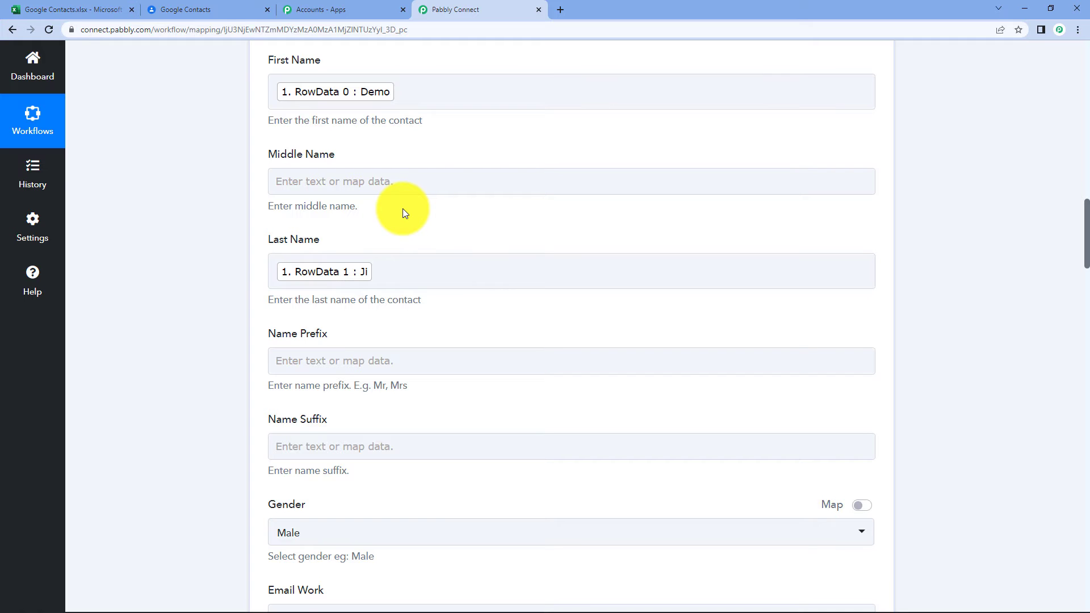
click(71, 8)
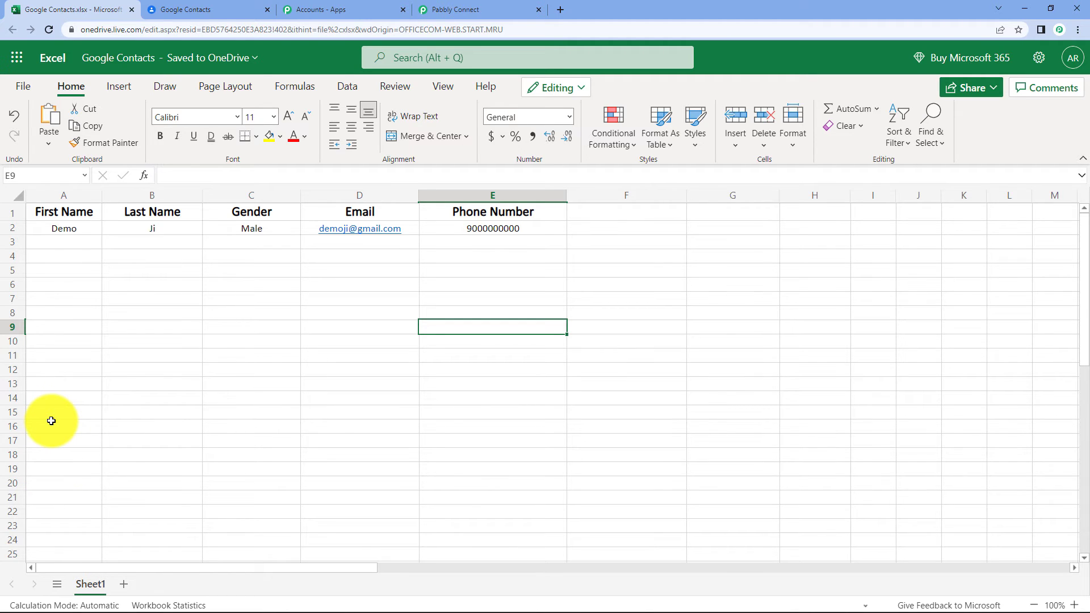
click(472, 9)
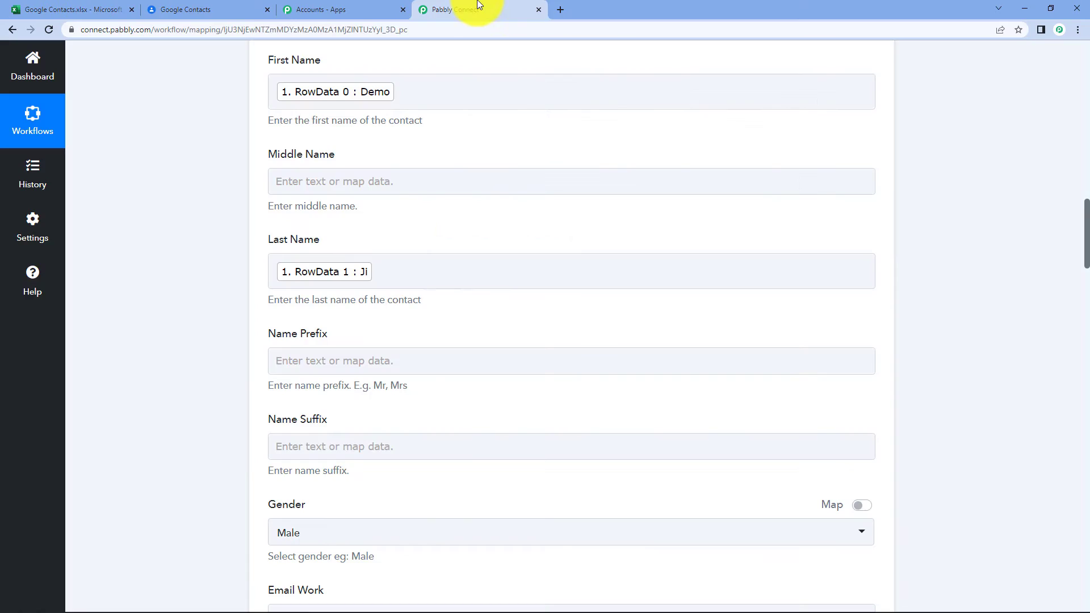
click(345, 285)
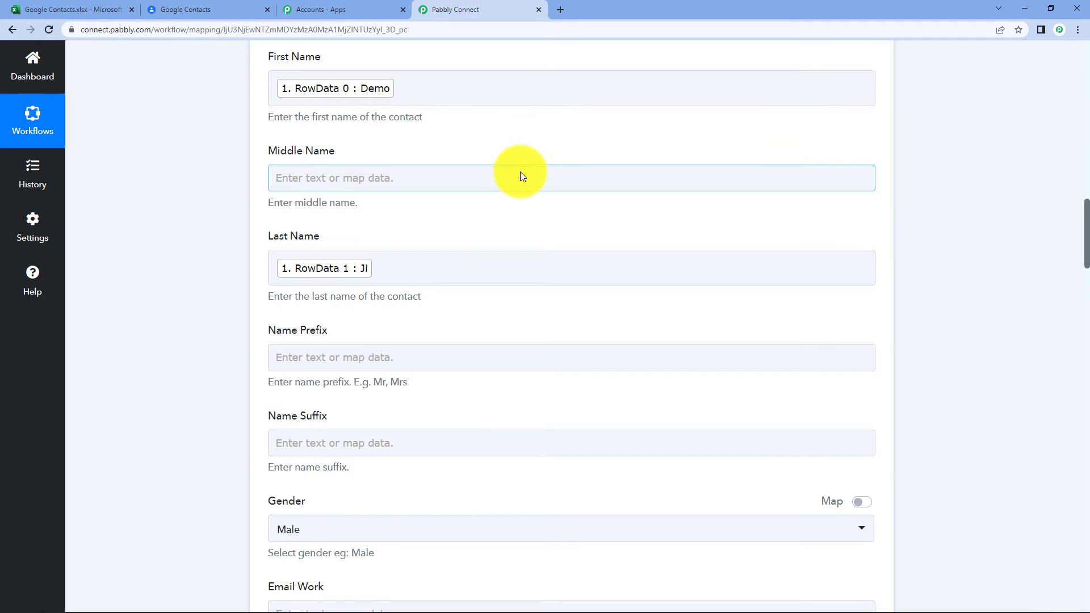
scroll(520, 171, down, 2)
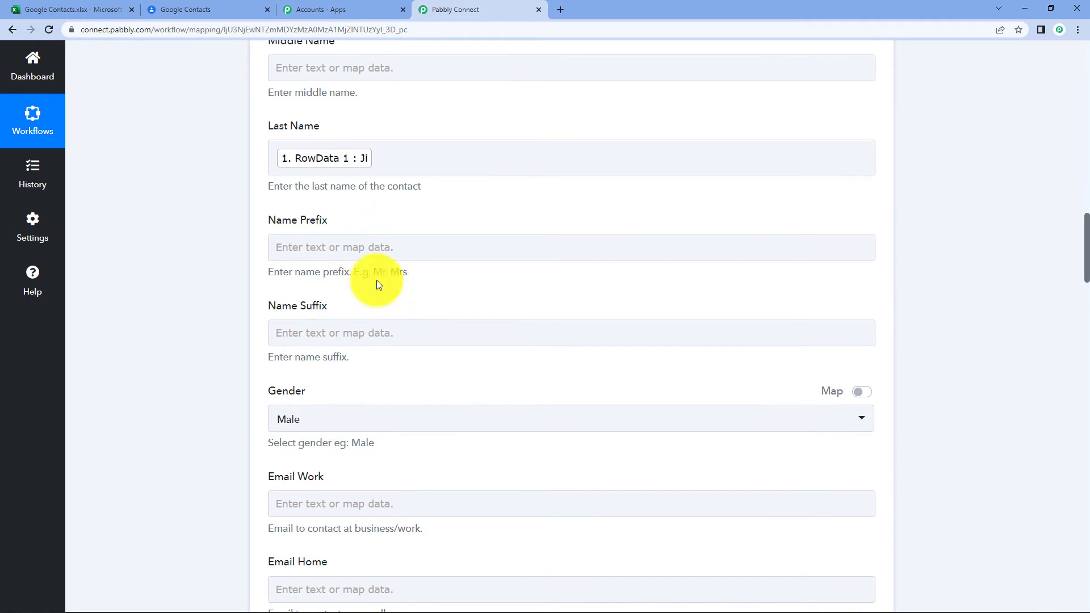
scroll(437, 286, up, 1)
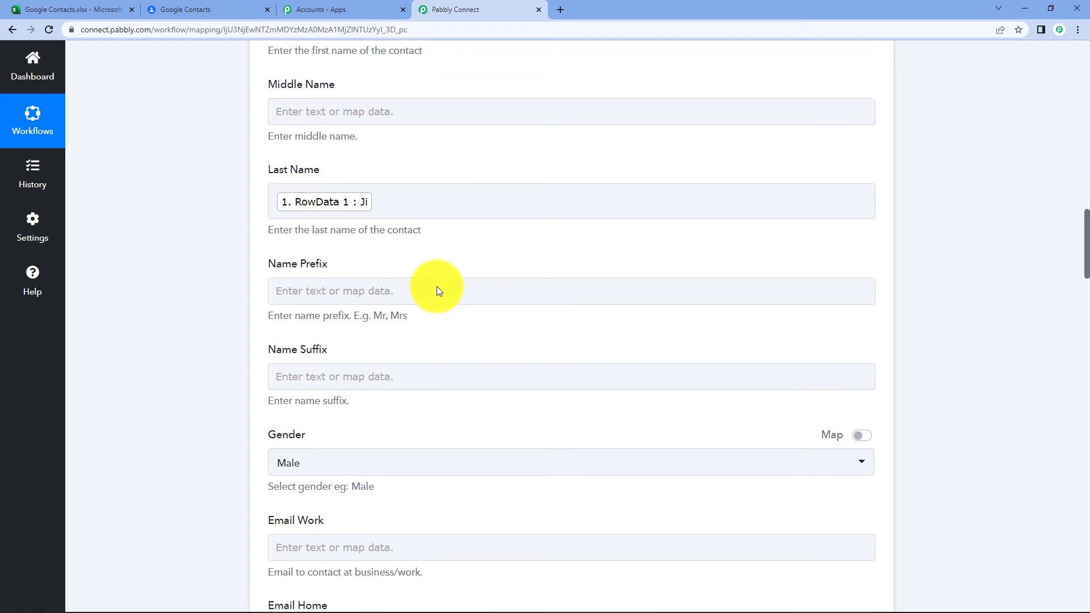
scroll(352, 352, down, 1)
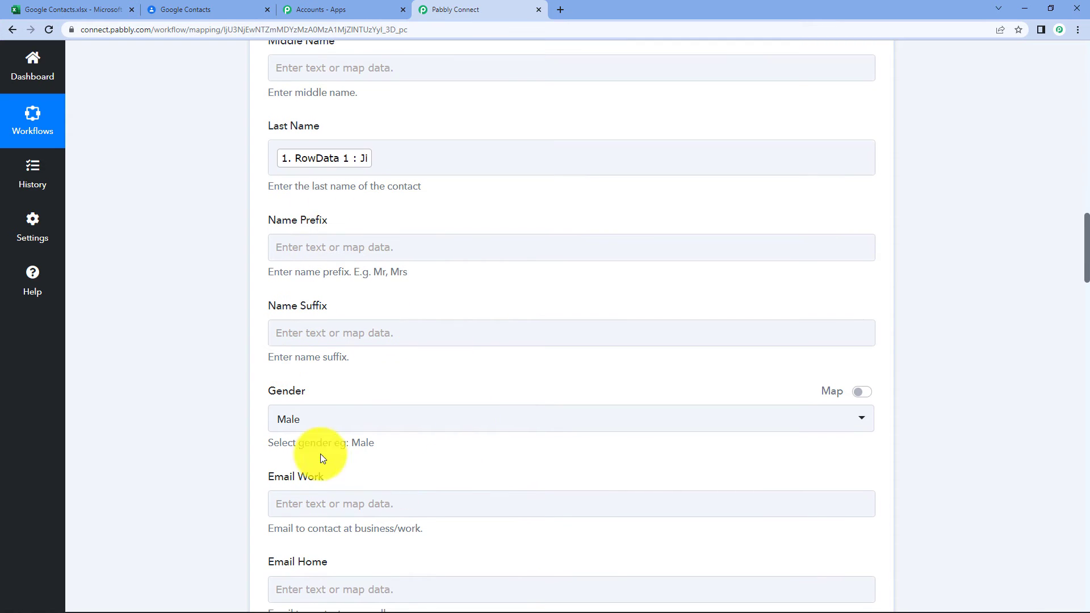
click(14, 9)
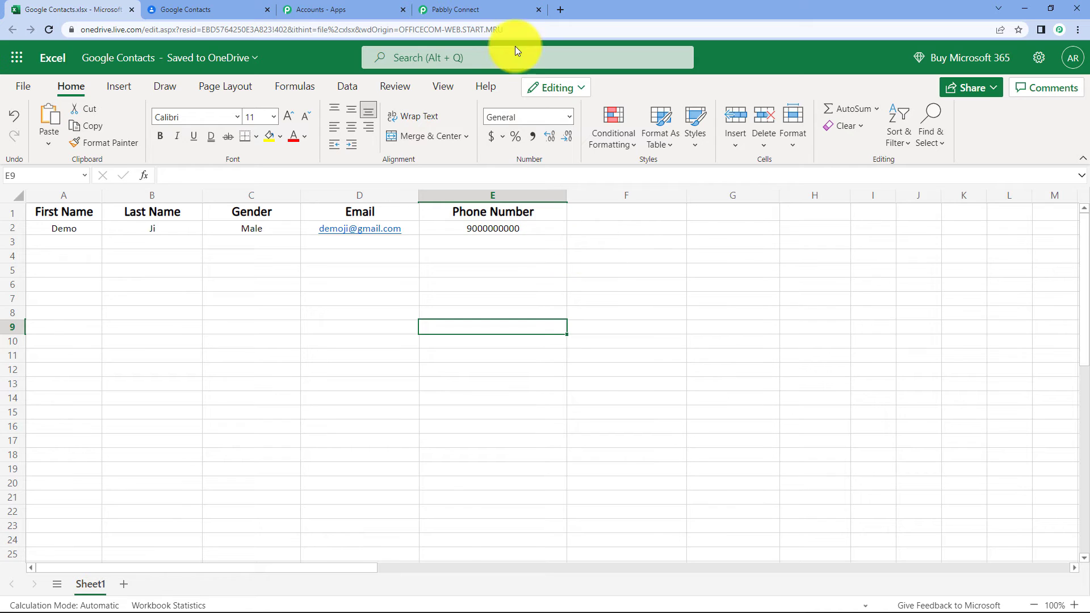
click(506, 7)
scroll(535, 198, down, 4)
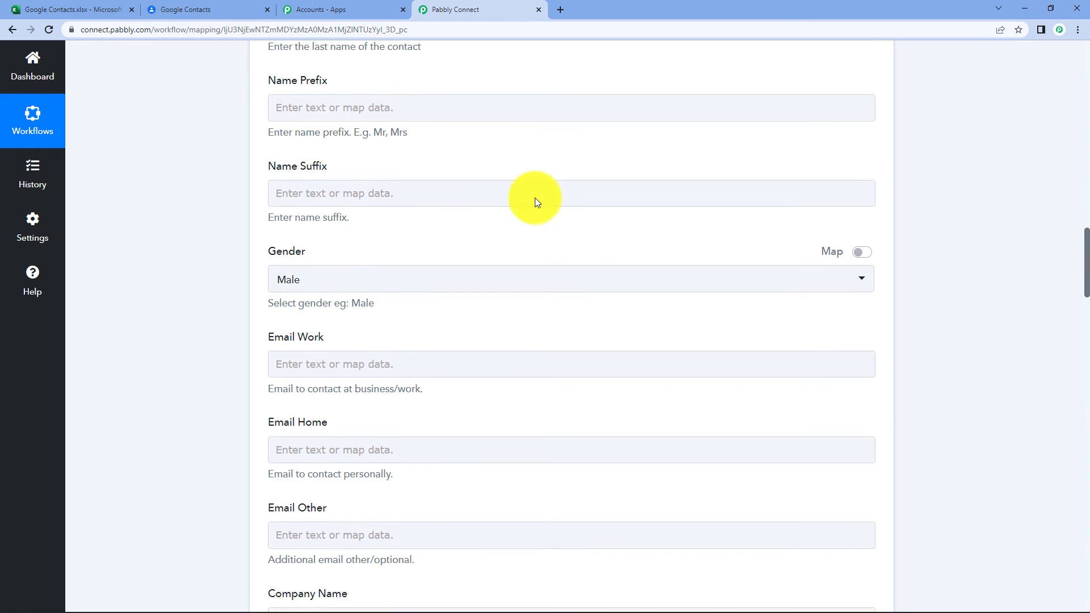
click(122, 6)
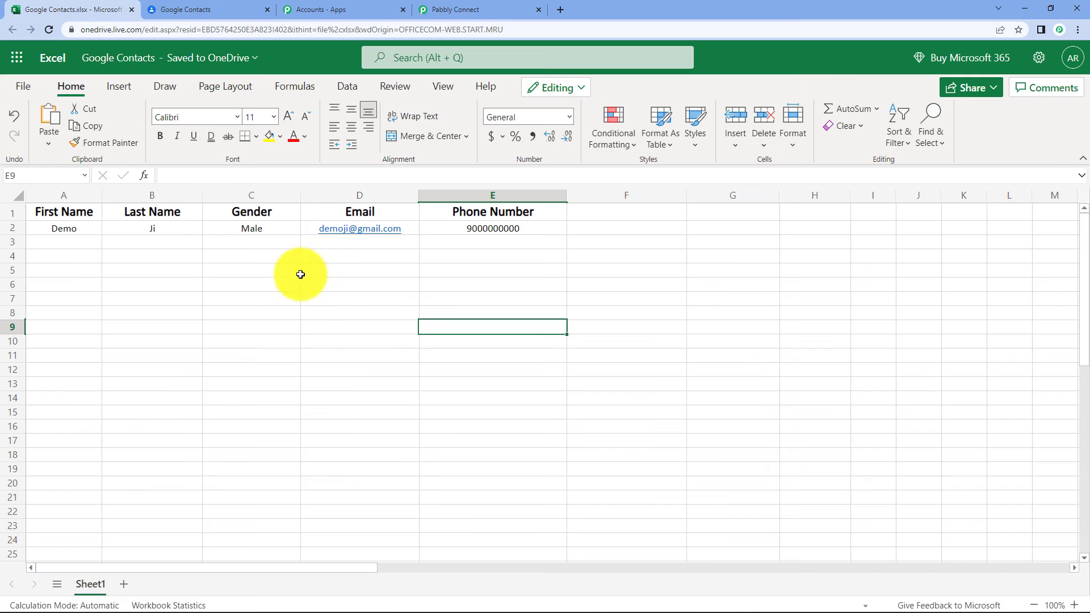
click(479, 7)
click(329, 287)
click(345, 193)
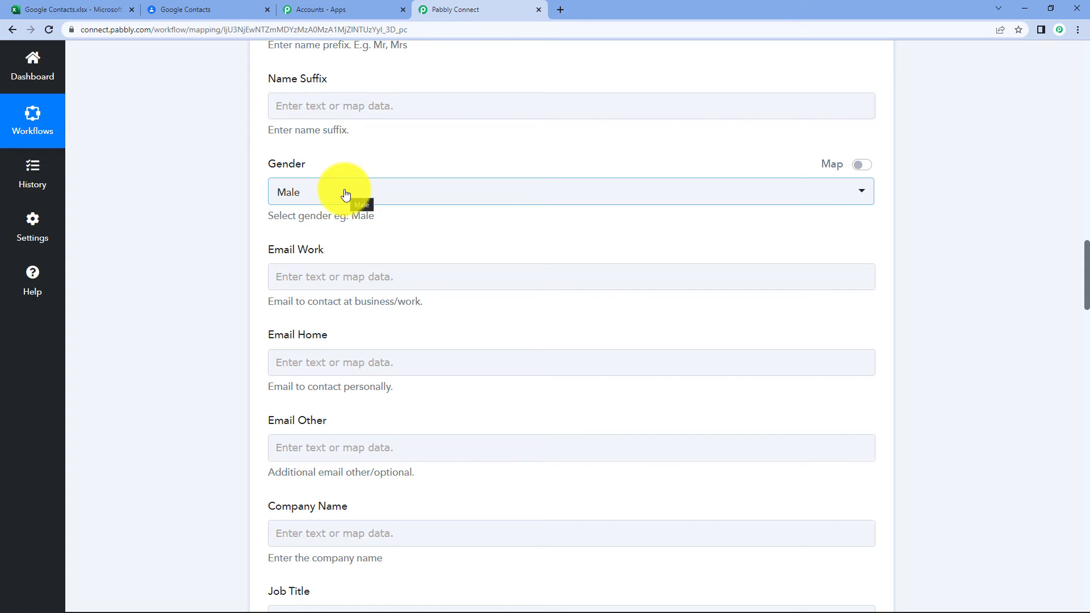
click(345, 193)
click(346, 192)
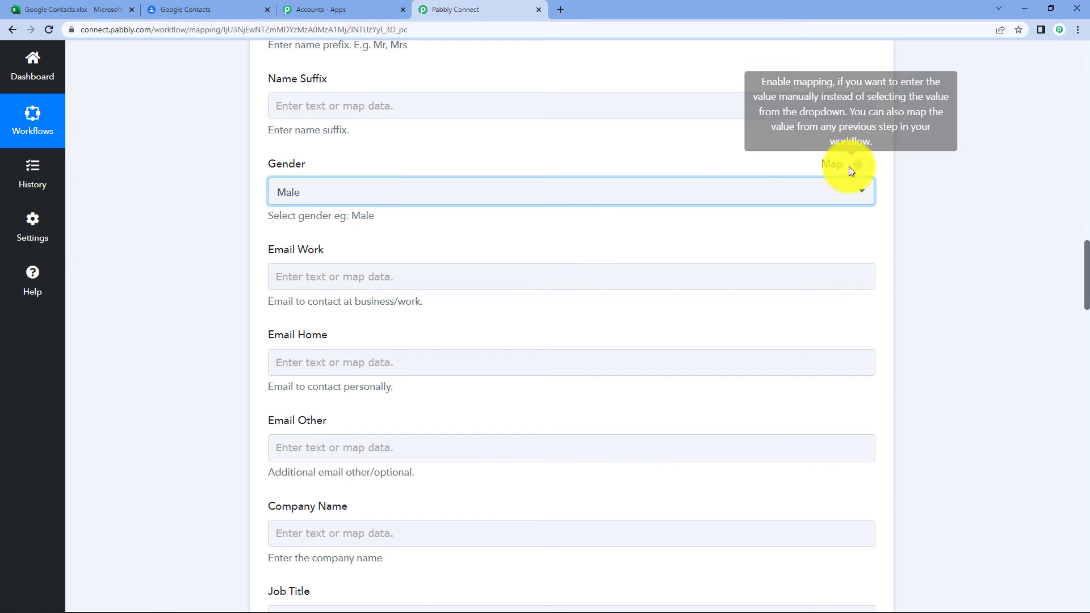
Switch Gender to accept mapped data and map RowData 2 (Male) into it.
click(866, 165)
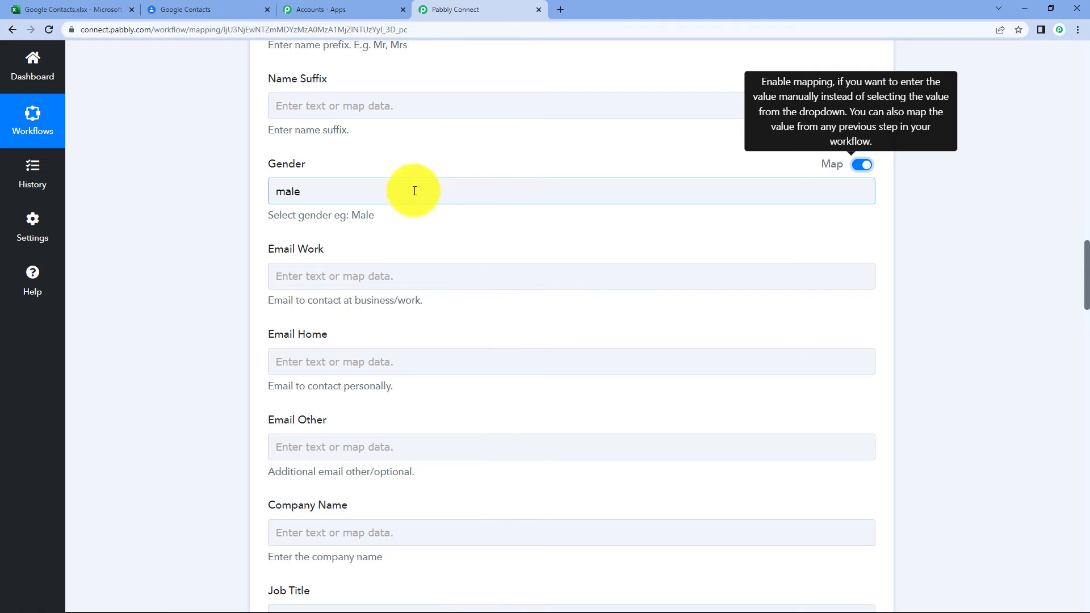
click(546, 186)
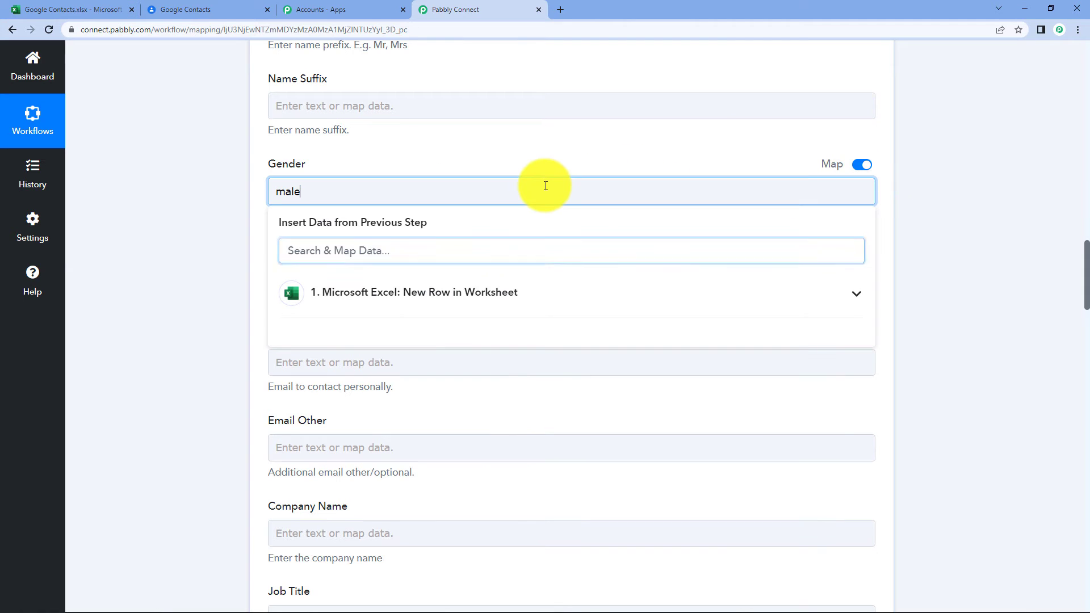
click(494, 293)
click(416, 415)
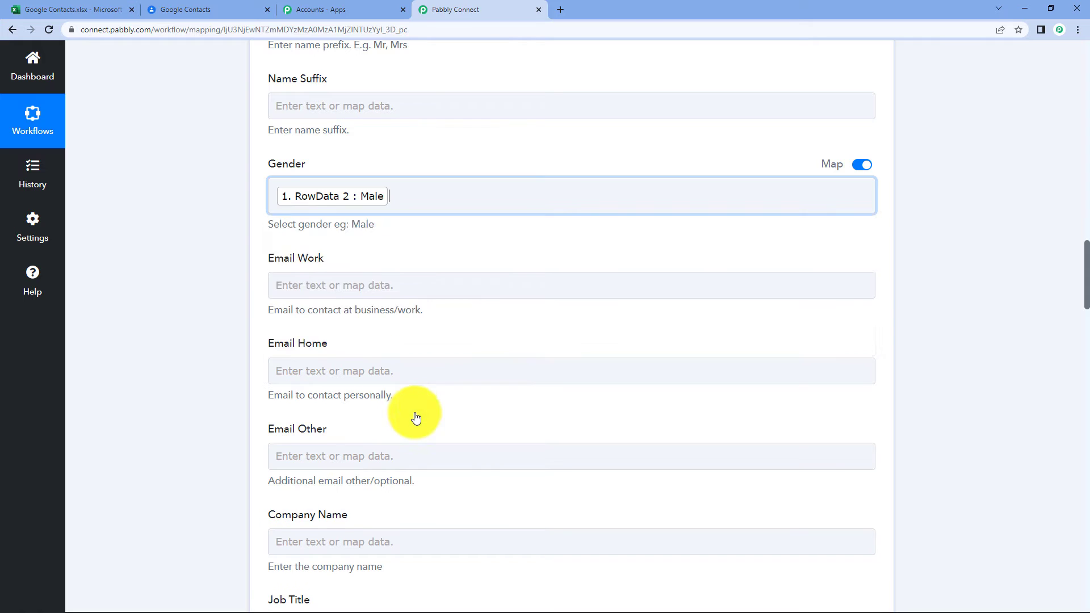
click(971, 193)
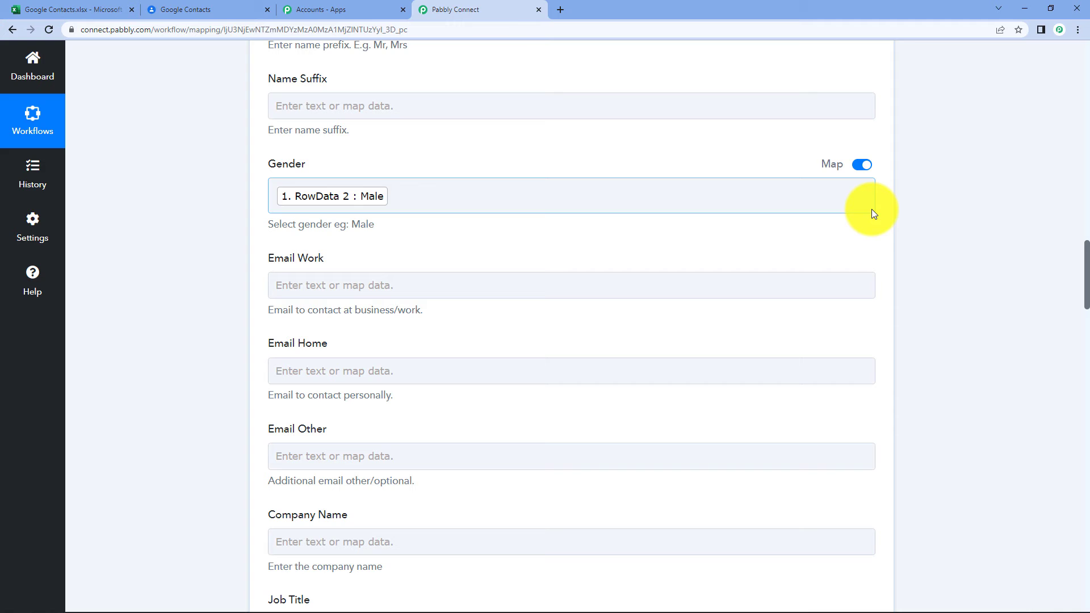
Map the RowData 3 email value into Email Work after checking the spreadsheet.
click(26, 10)
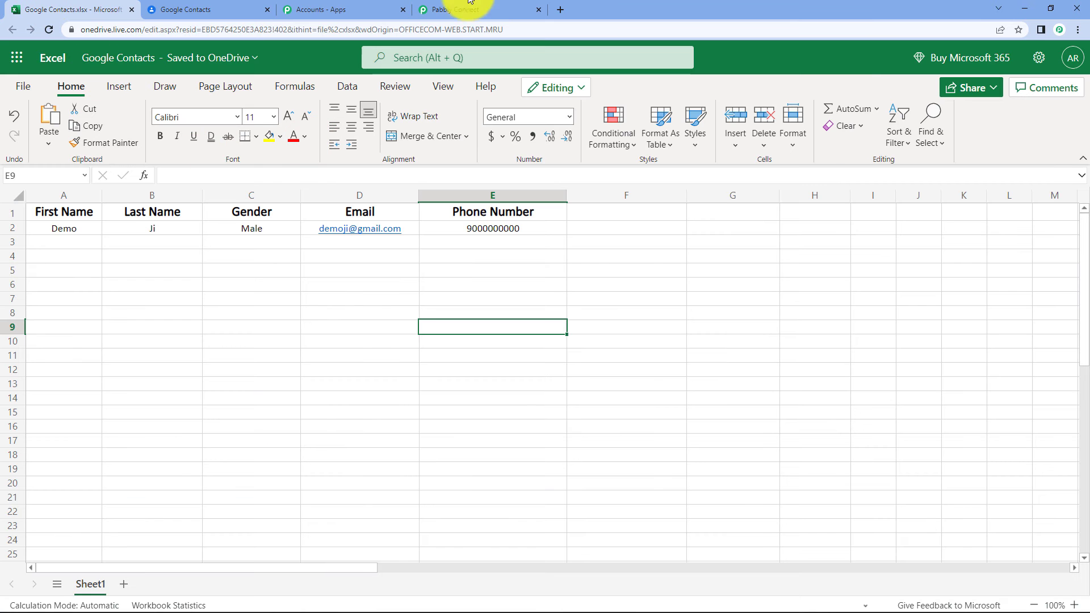
click(470, 4)
click(370, 282)
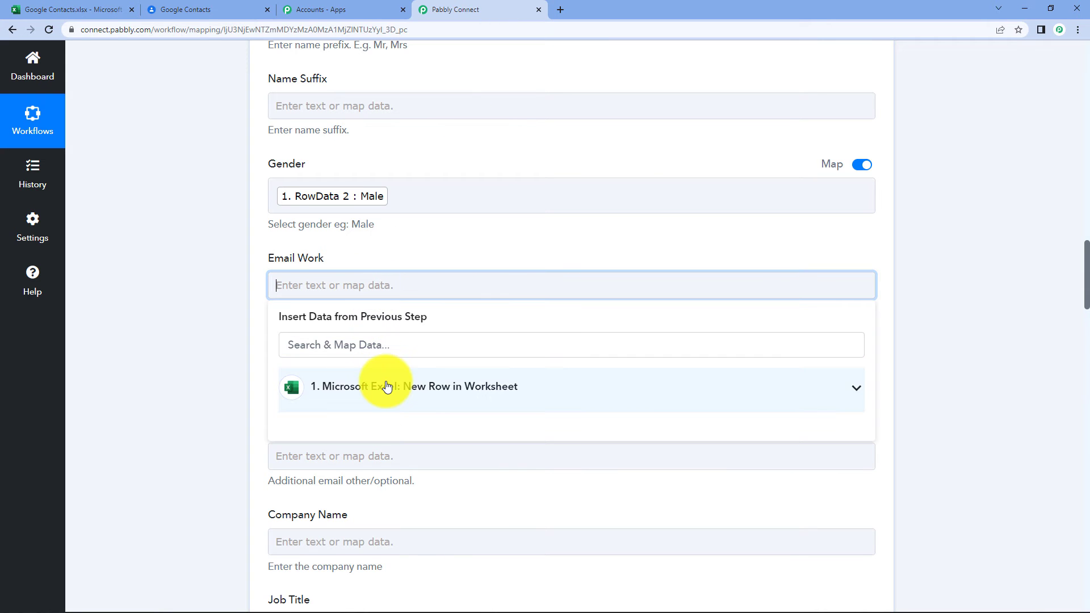
click(387, 387)
click(448, 535)
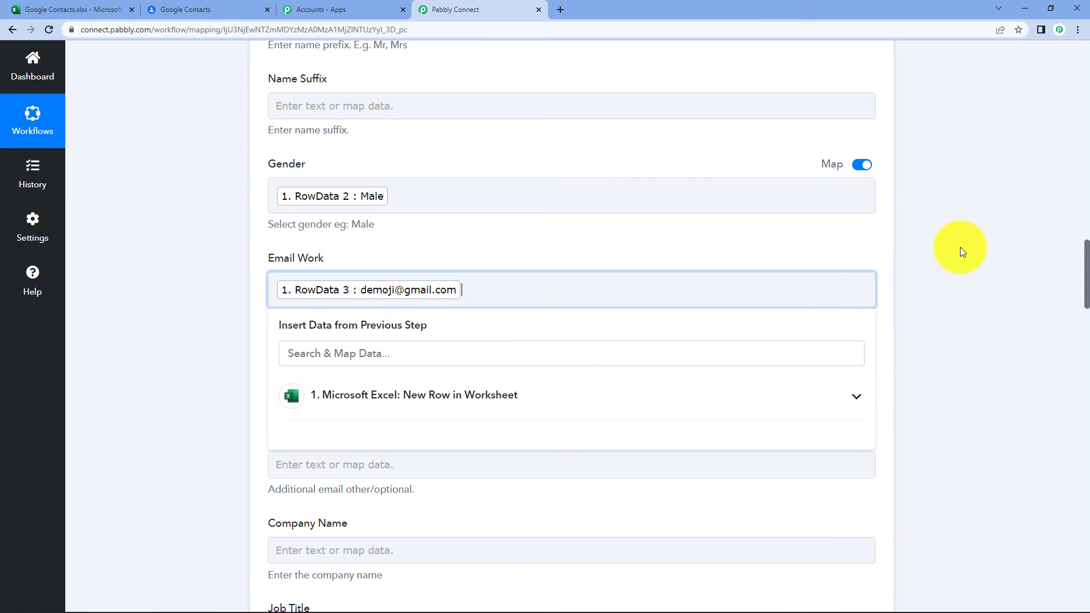
click(962, 250)
Map RowData 4 into Phone Number (Work) and review the remaining blank fields below.
scroll(948, 267, down, 1)
scroll(430, 311, down, 2)
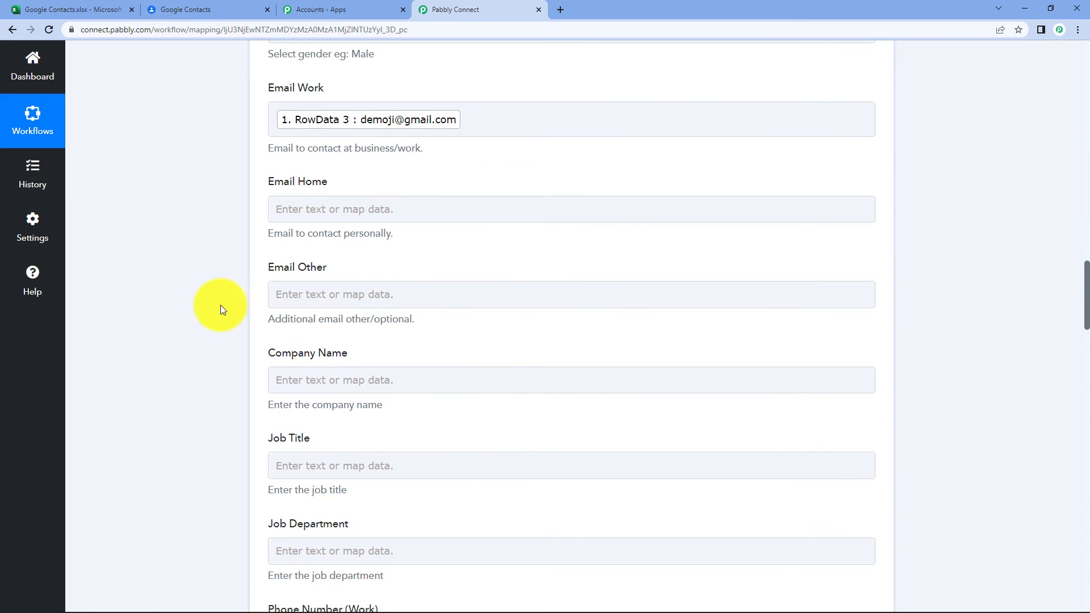
scroll(448, 355, down, 1)
scroll(358, 341, down, 2)
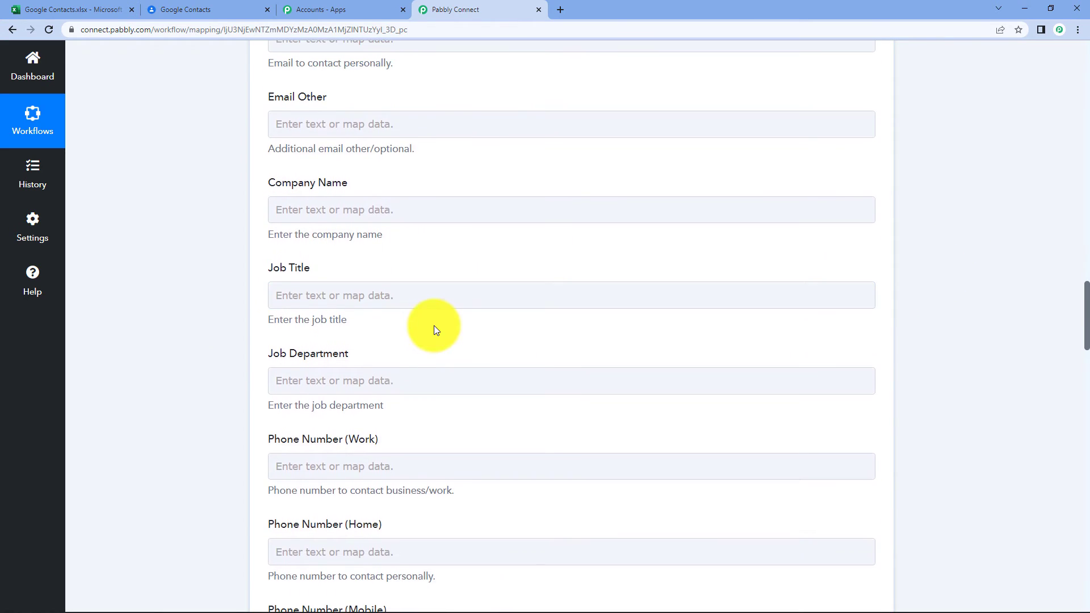
scroll(433, 324, down, 2)
click(382, 352)
click(385, 452)
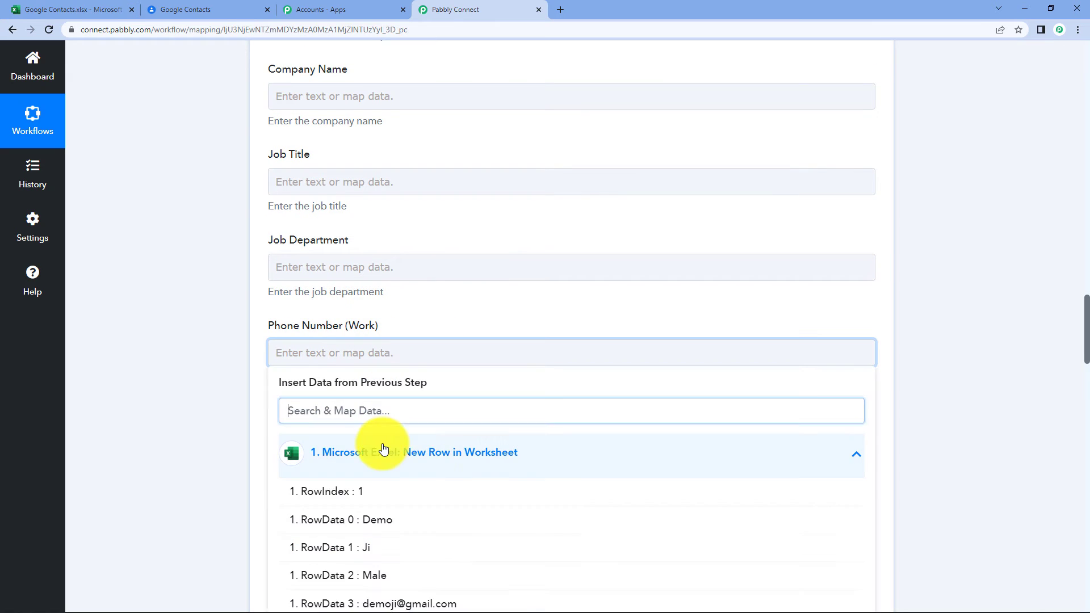
scroll(438, 494, down, 2)
click(450, 518)
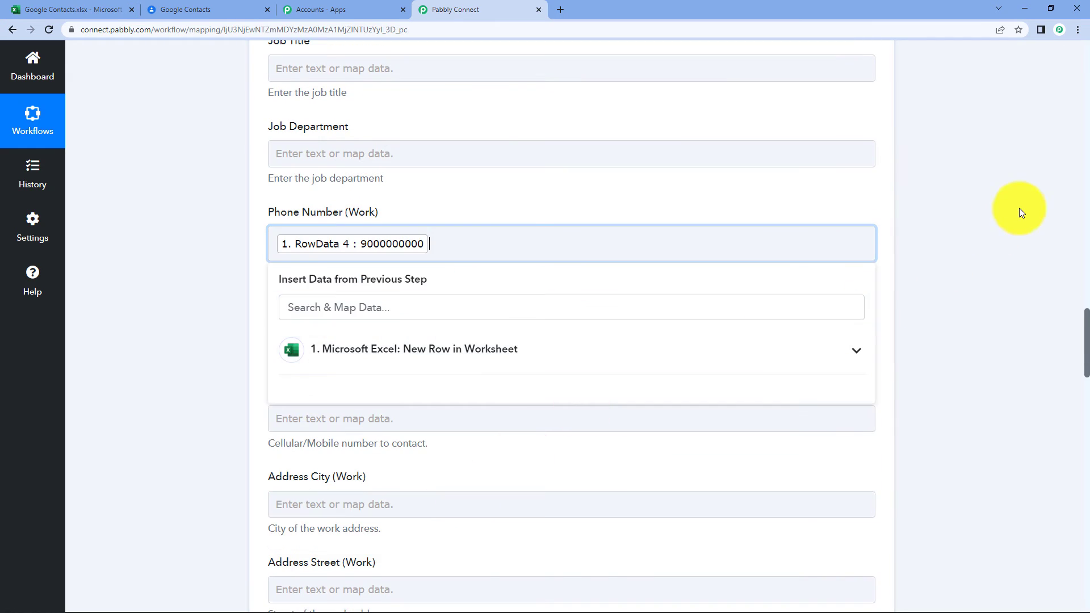
click(1020, 208)
scroll(970, 244, down, 2)
scroll(302, 397, down, 11)
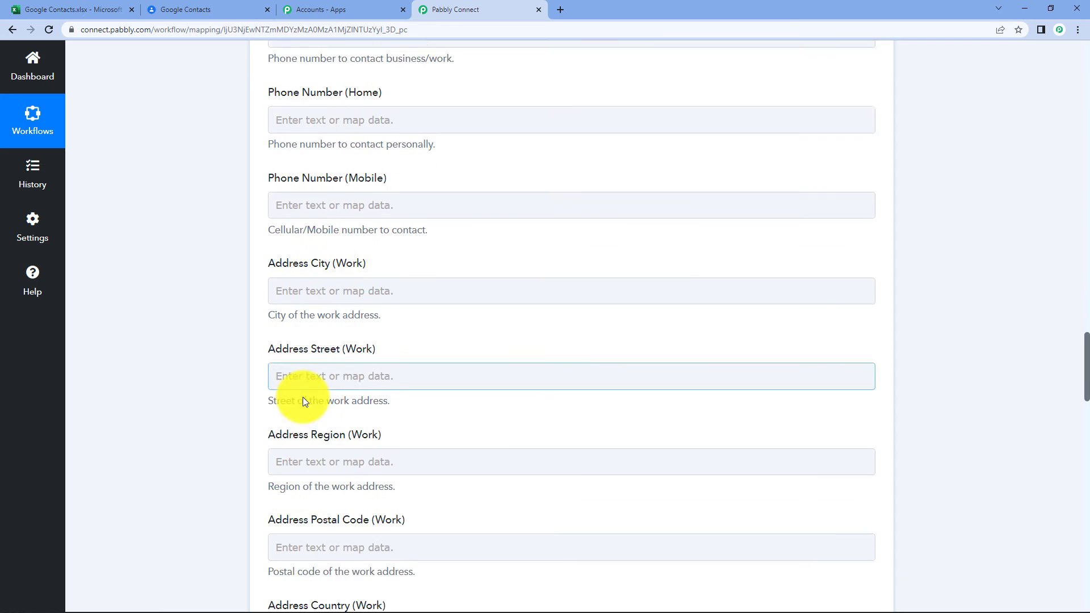
scroll(356, 379, down, 6)
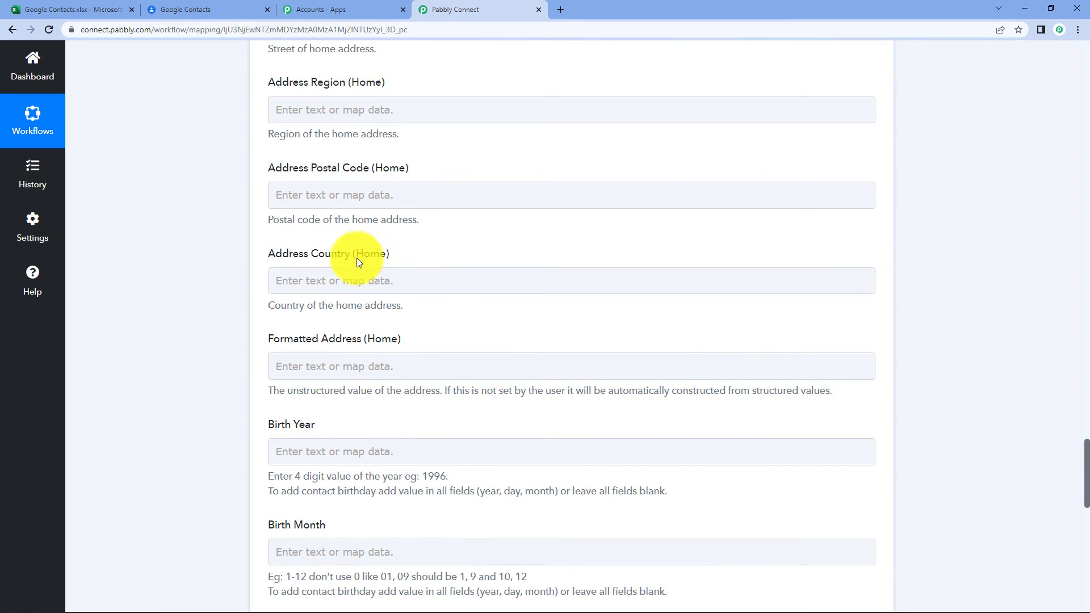
scroll(559, 253, down, 3)
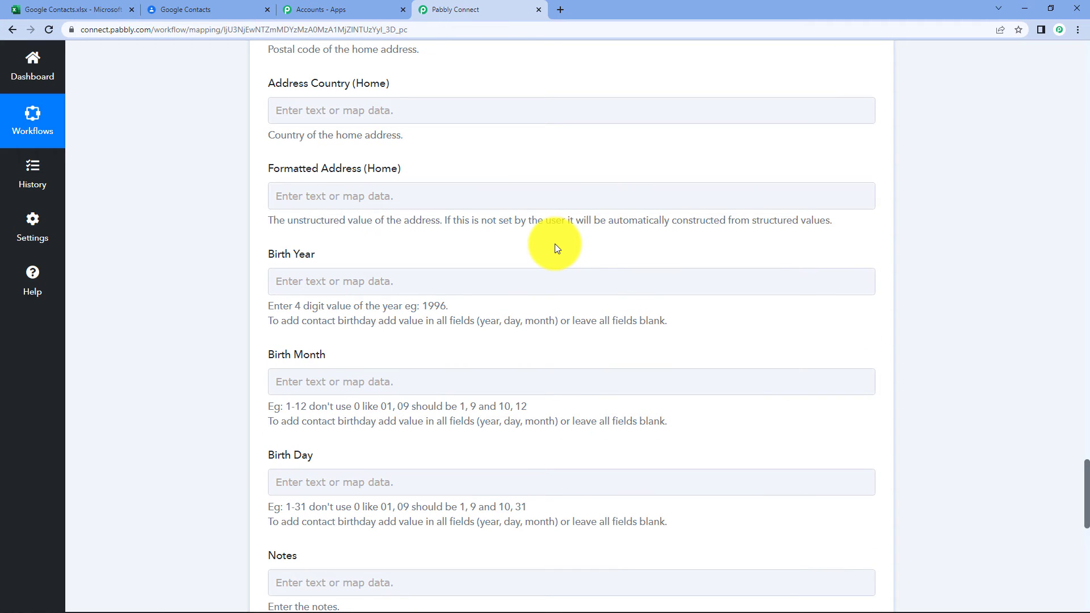
scroll(556, 247, down, 4)
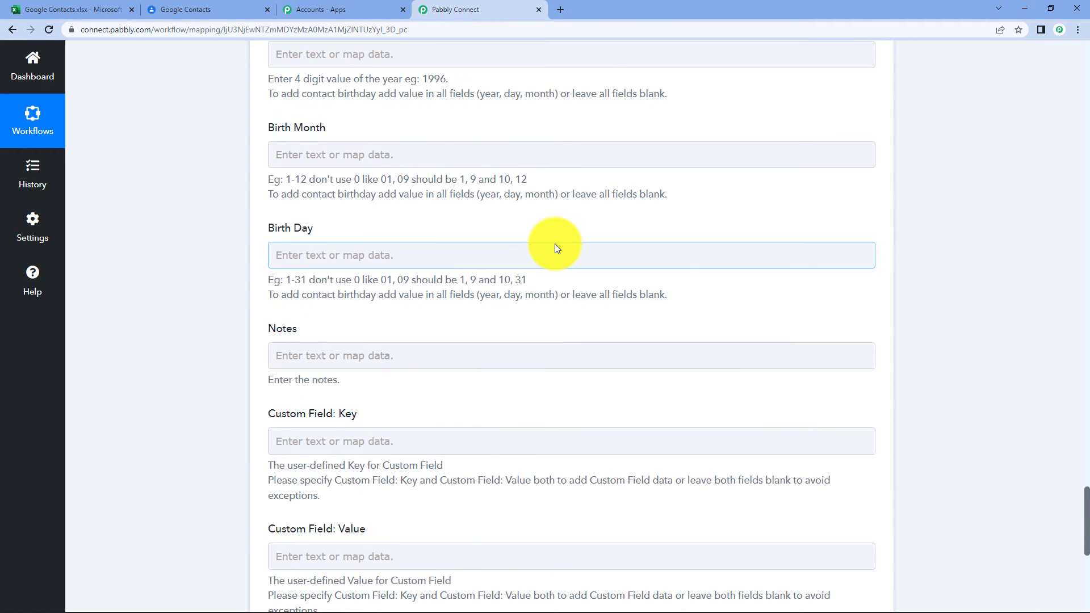
scroll(359, 123, up, 3)
scroll(426, 218, up, 9)
scroll(426, 218, down, 16)
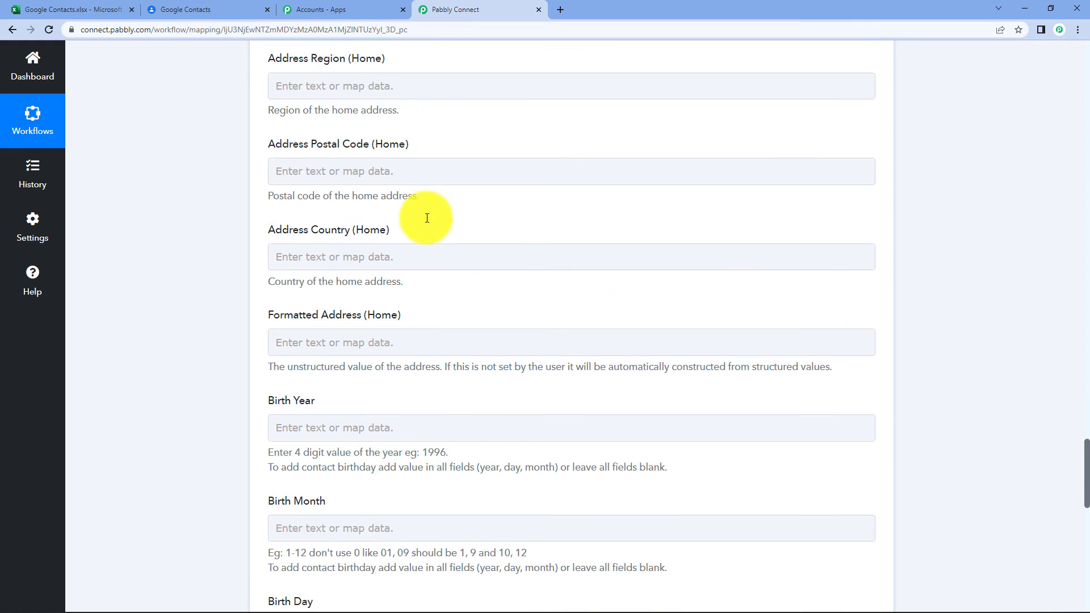
scroll(431, 213, down, 1)
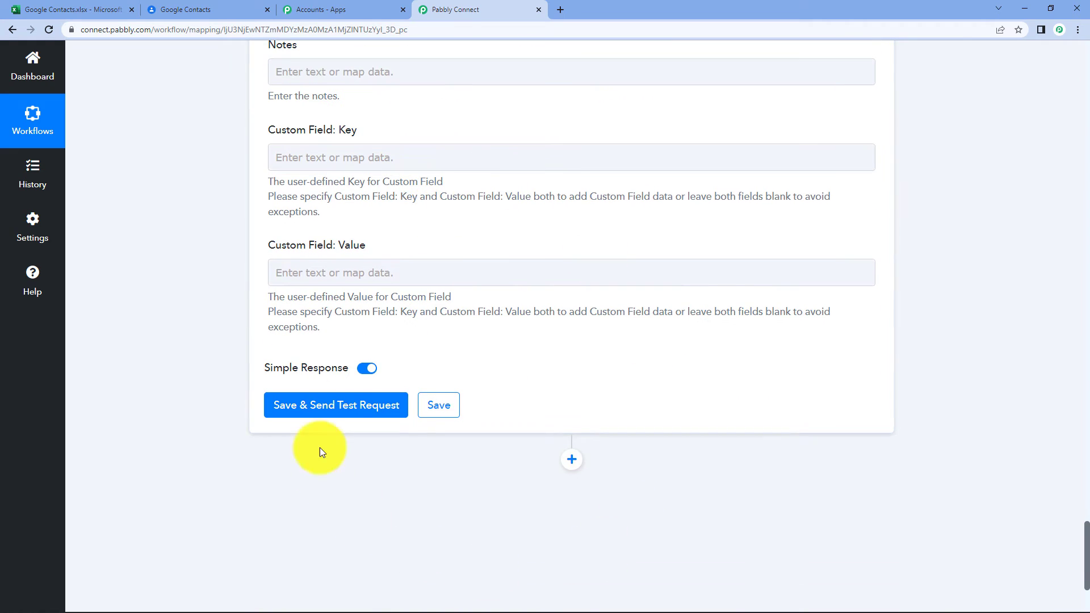
Save the Create Contact step and send a test request, then check Google Contacts.
click(313, 404)
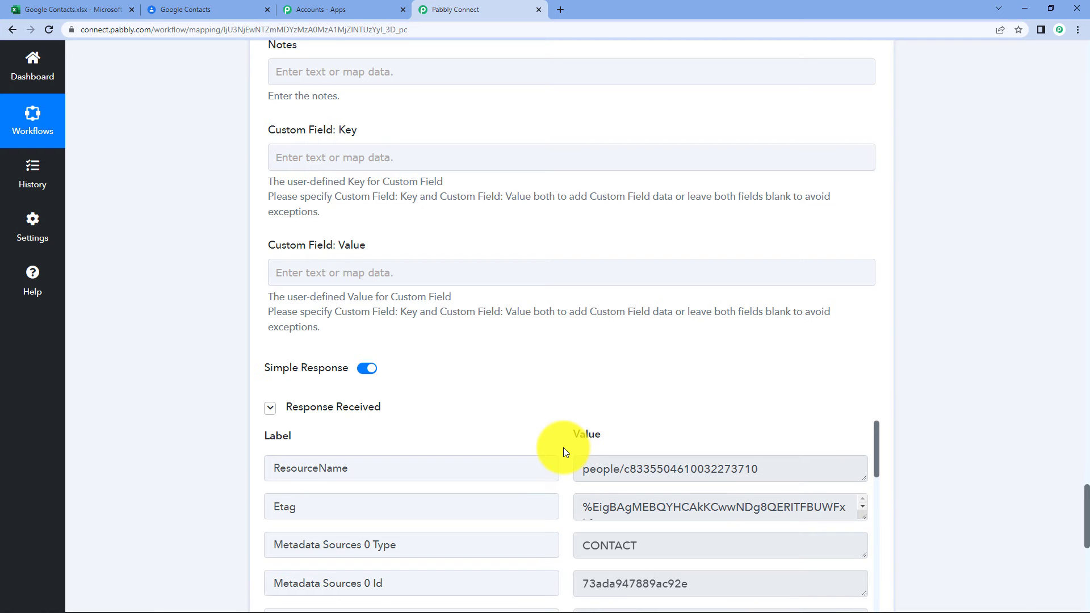
scroll(564, 299, down, 3)
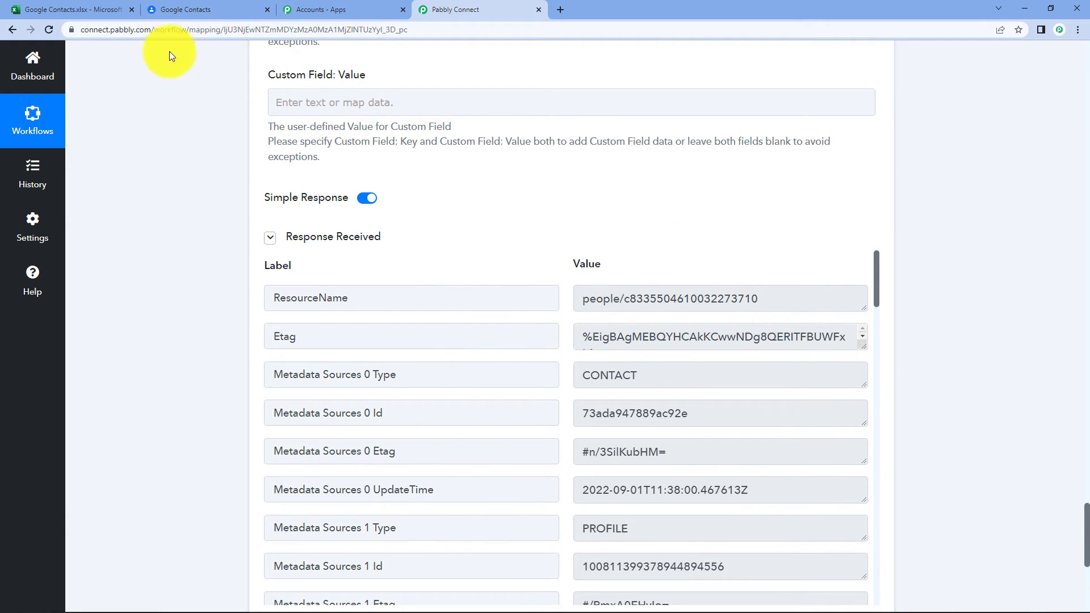
click(176, 10)
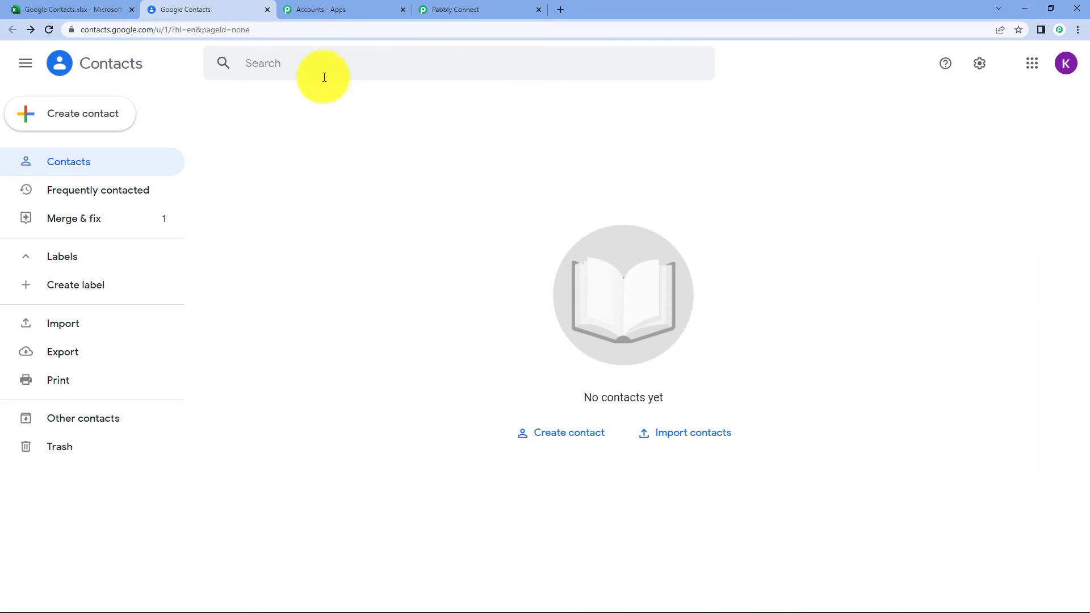
Reload Google Contacts to confirm the test contact appears, then return to the workflow.
click(48, 31)
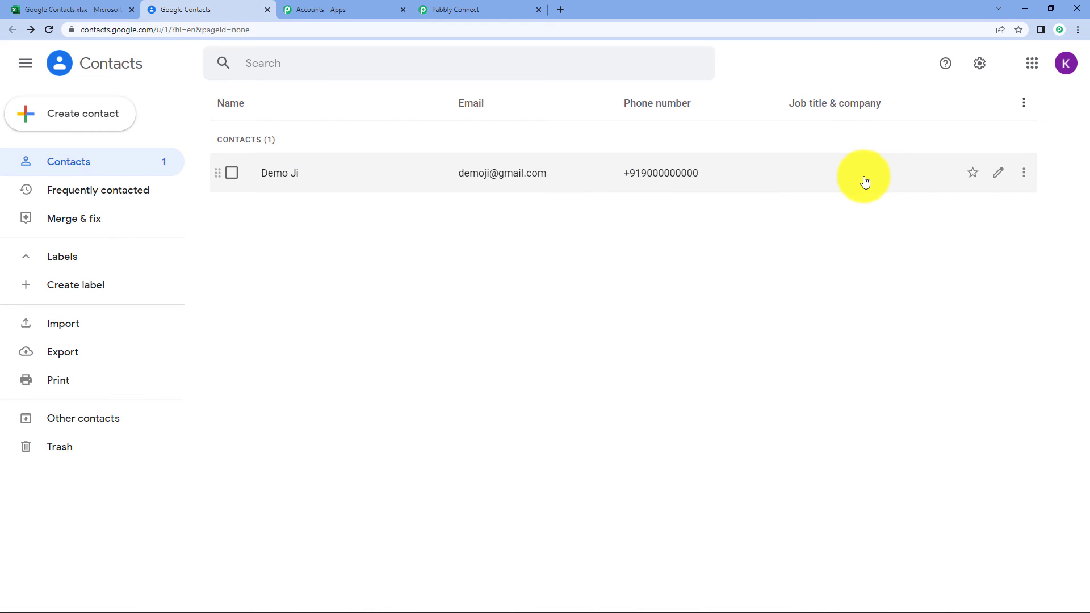
click(456, 9)
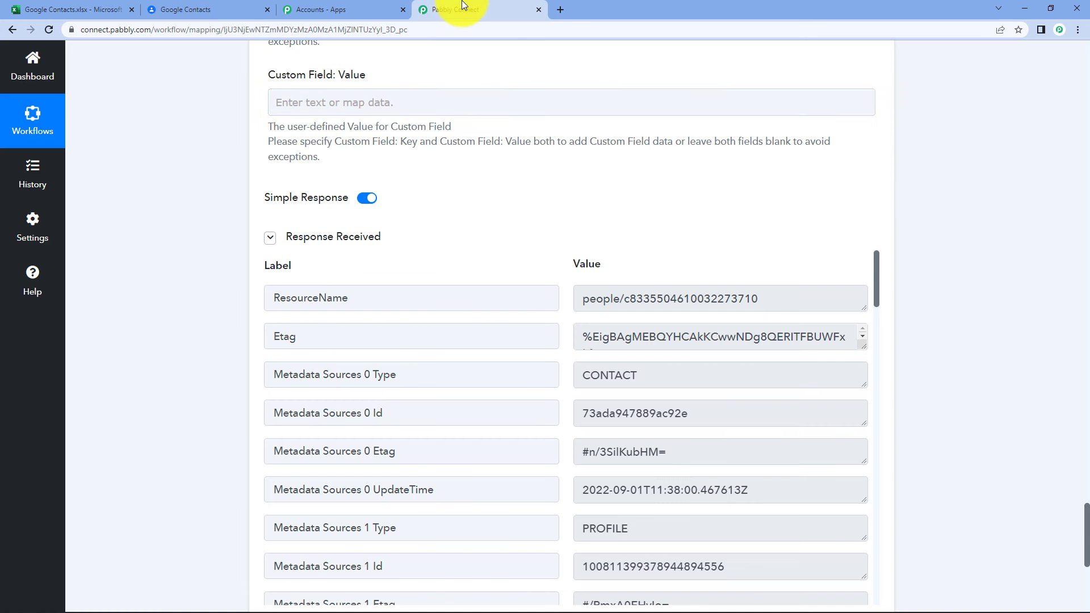
Fold the Google Contacts Create Contact action and the Microsoft Excel trigger cards.
scroll(900, 261, up, 7)
scroll(900, 268, up, 20)
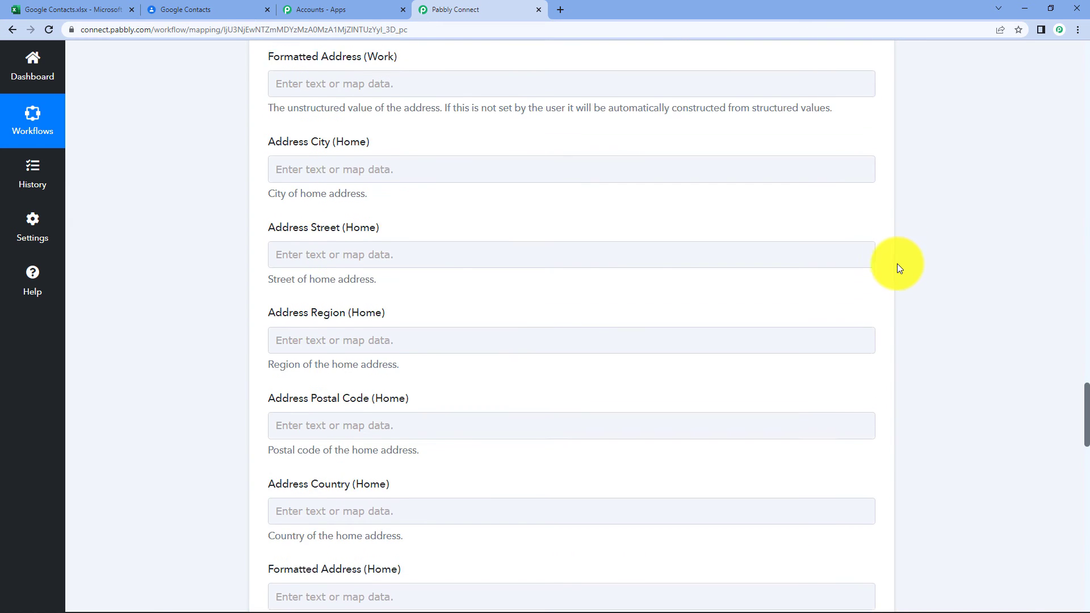
scroll(521, 262, up, 20)
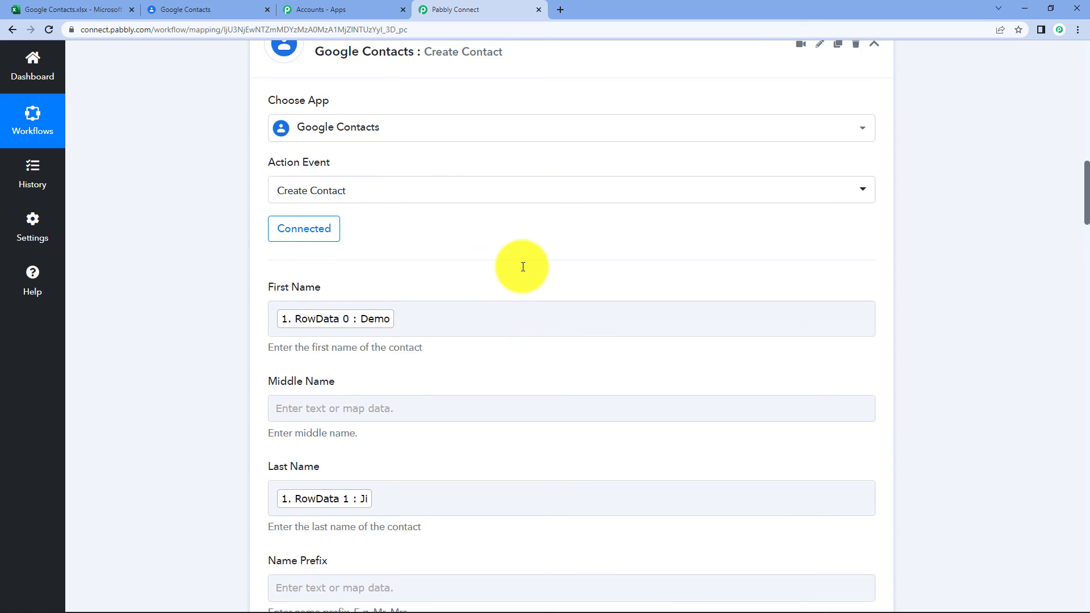
scroll(520, 268, up, 4)
click(511, 274)
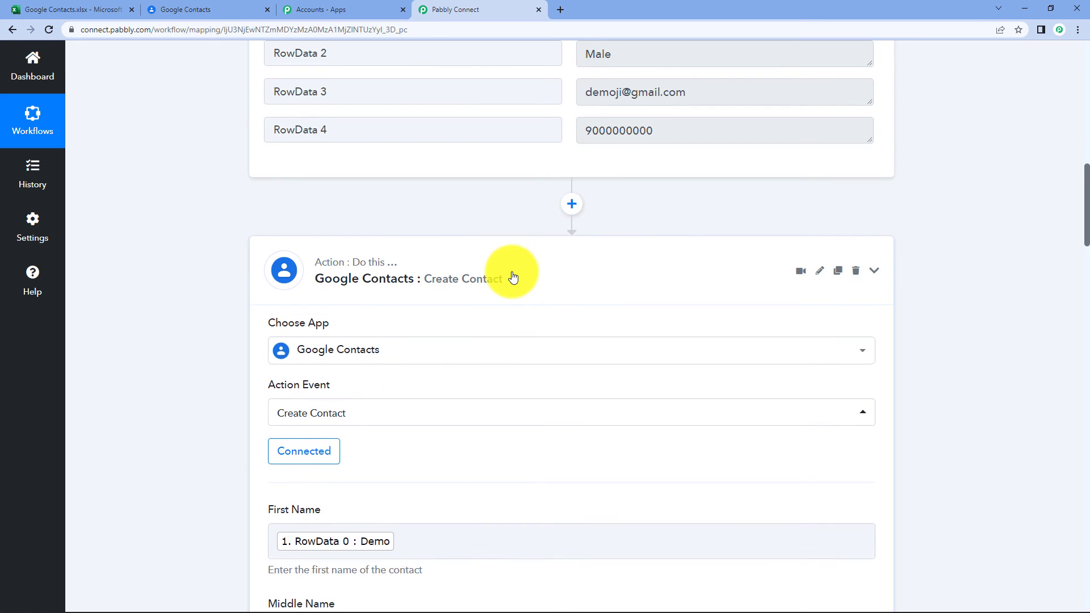
scroll(511, 272, up, 12)
scroll(499, 253, up, 1)
click(484, 231)
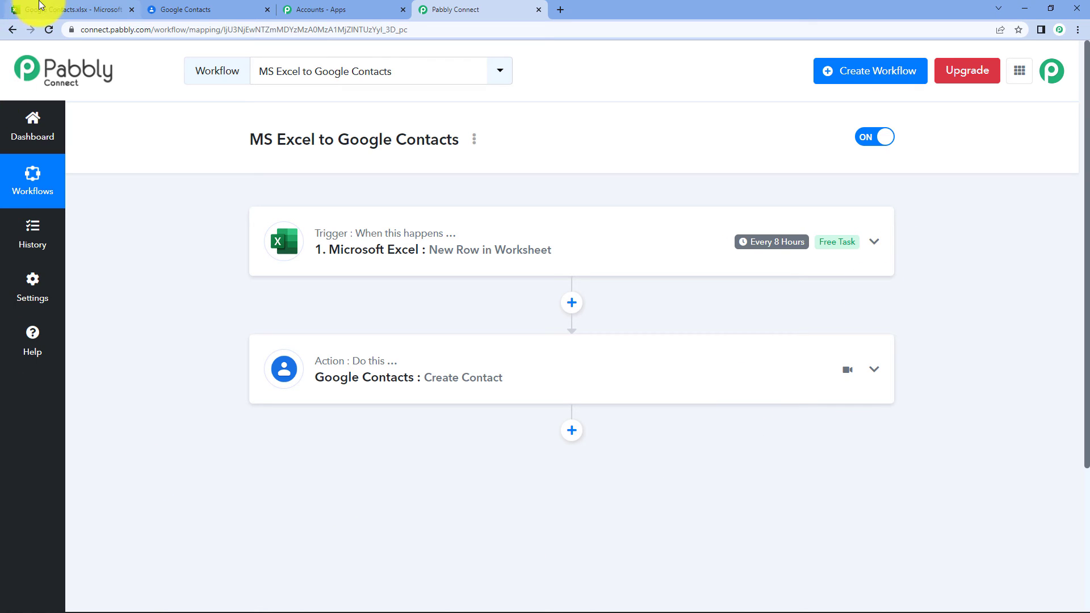
Fill Excel row 3 with Test, Ji and Female in cells A3–C3.
click(22, 10)
click(64, 243)
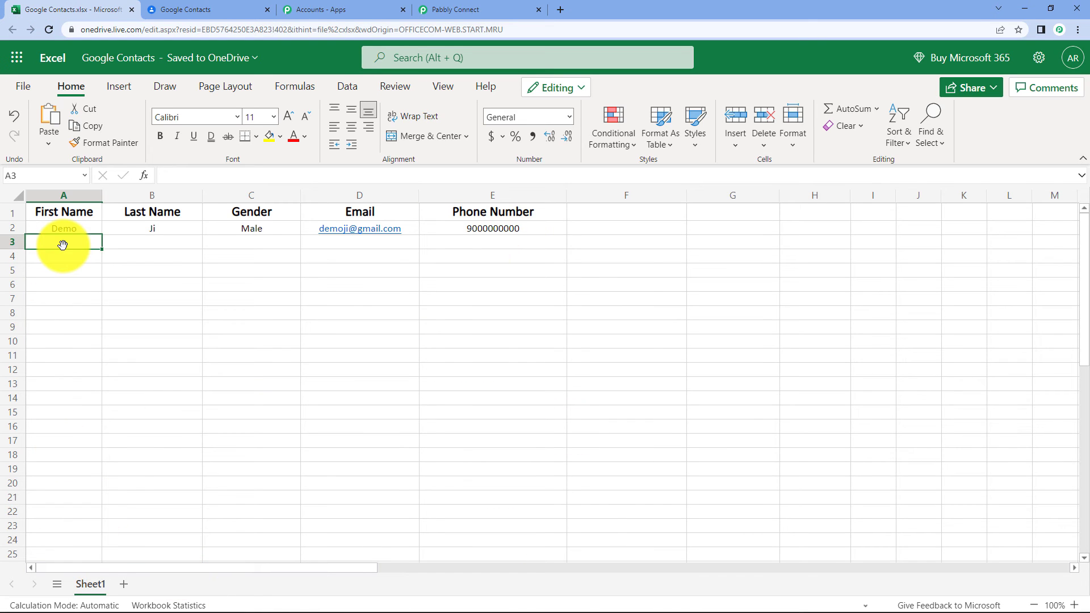
double_click(68, 240)
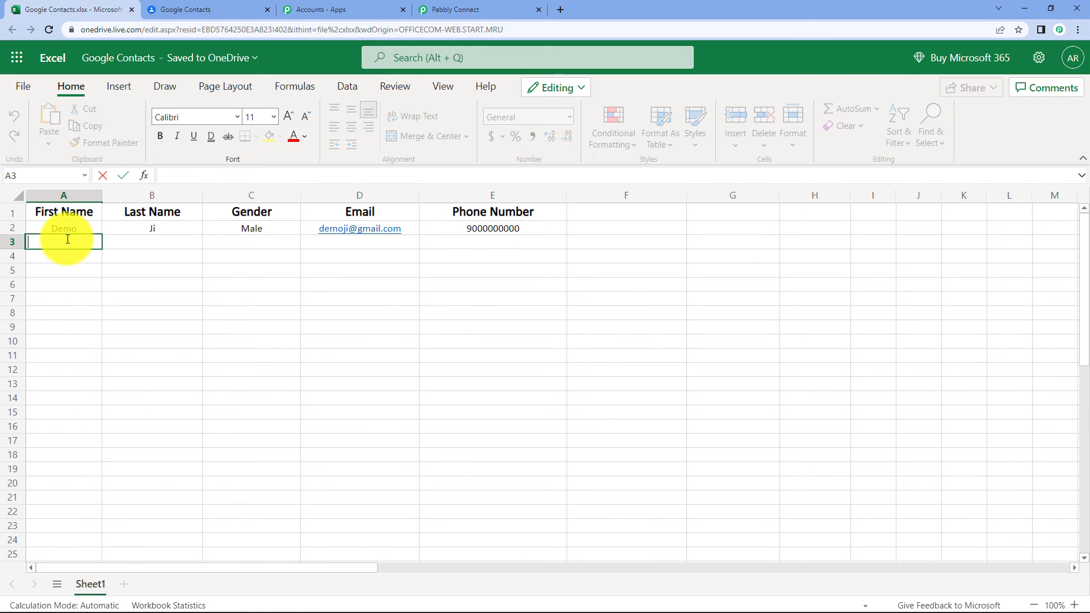
text(Test)
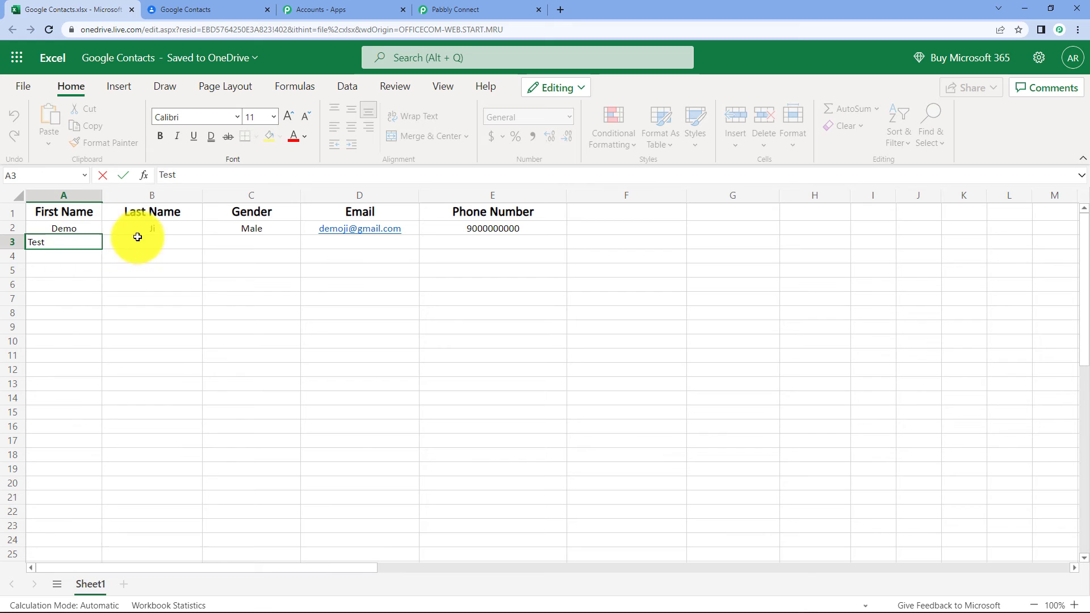
double_click(161, 244)
text(Ji)
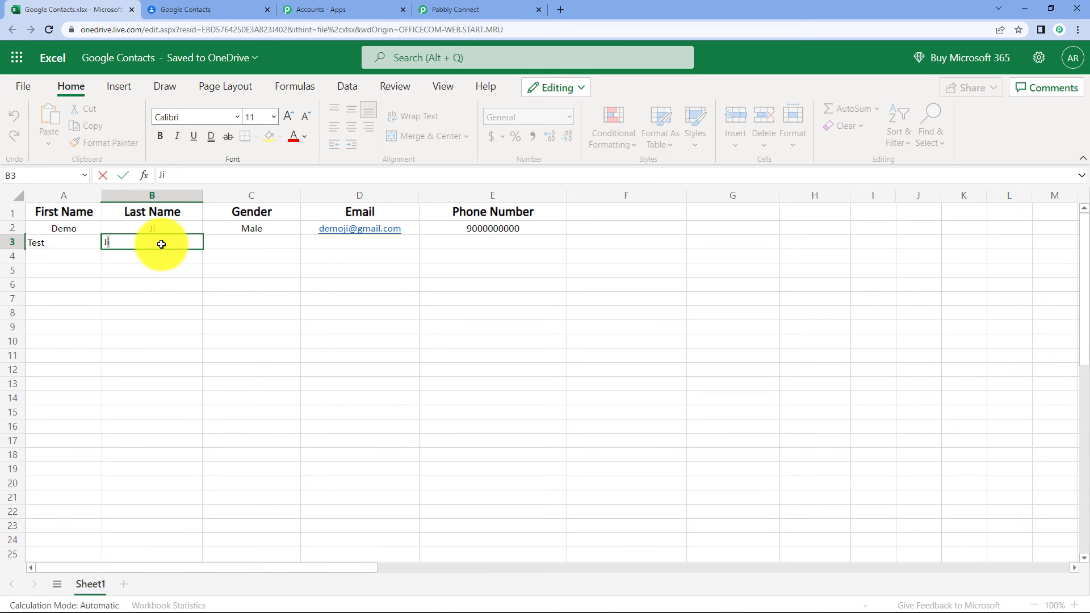
double_click(269, 239)
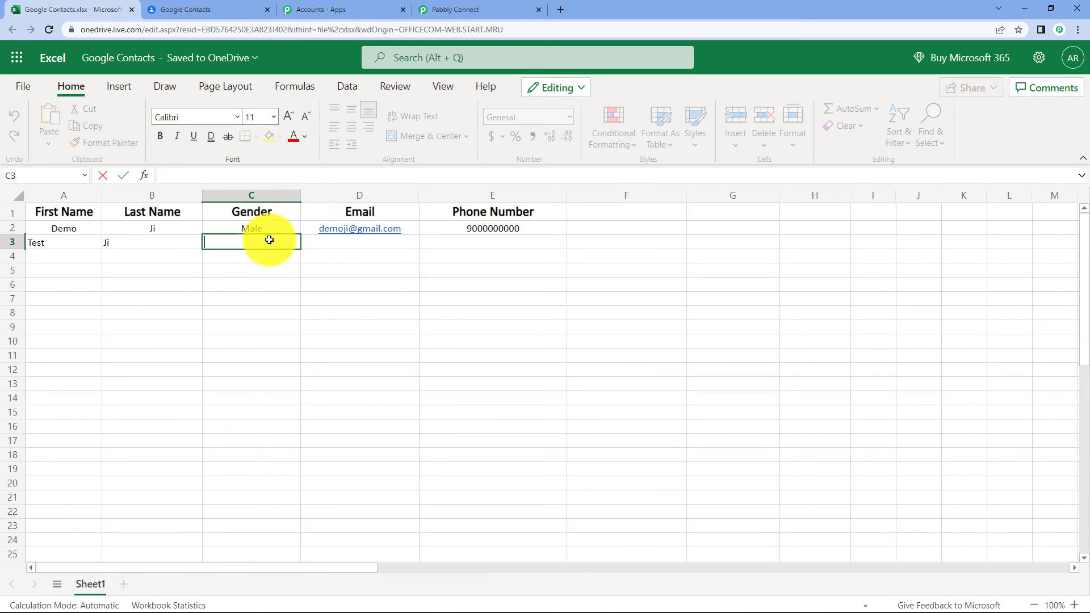
text(Female)
click(343, 241)
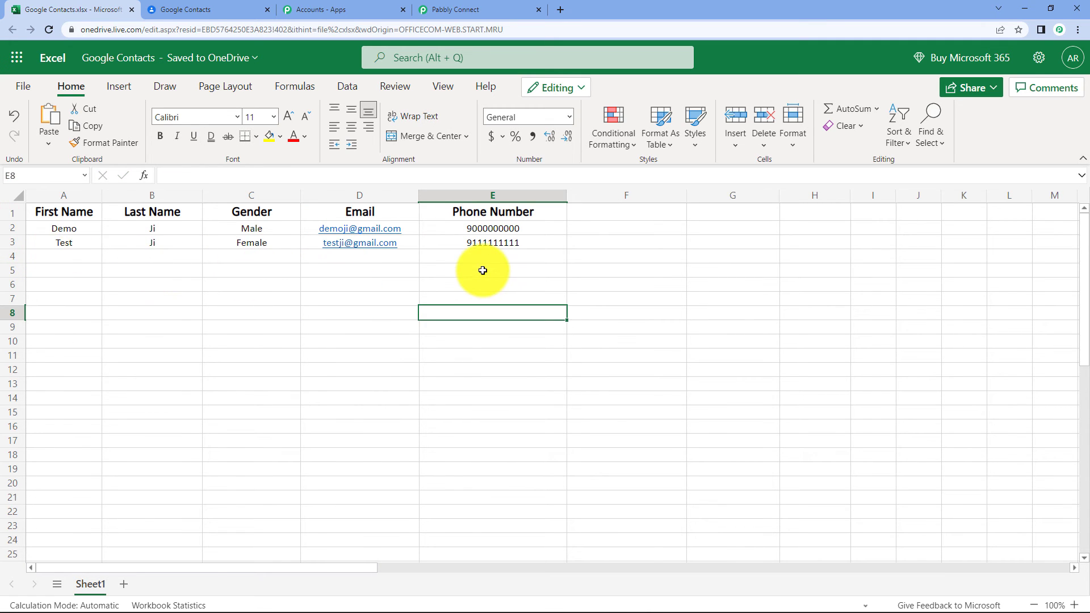
click(462, 6)
Read the workflow's Every 8 Hours polling info, then check Google Contacts for the new contact.
mouse_move(758, 251)
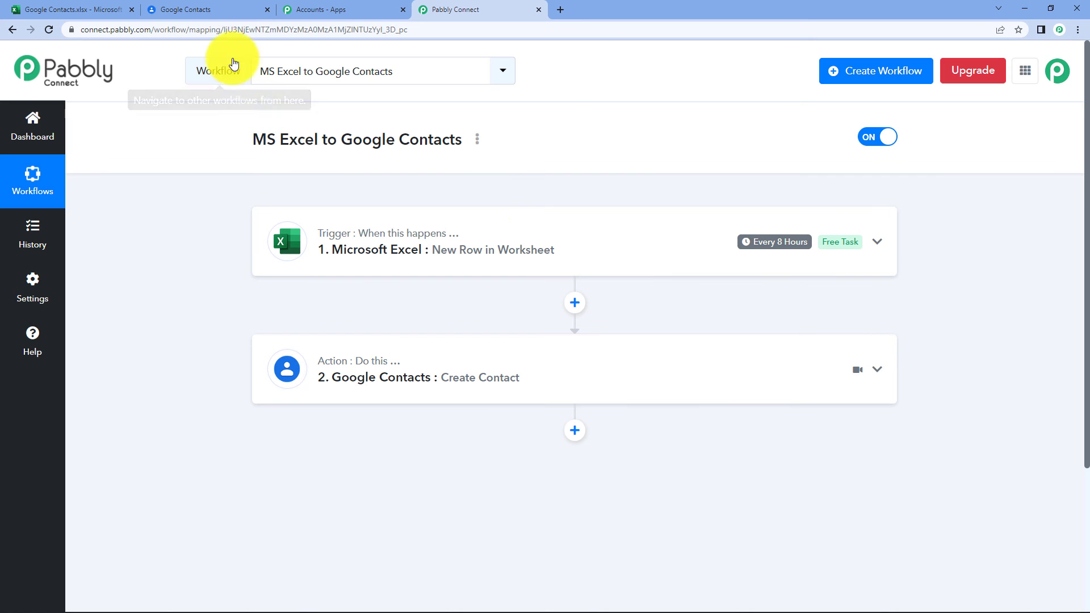
click(204, 7)
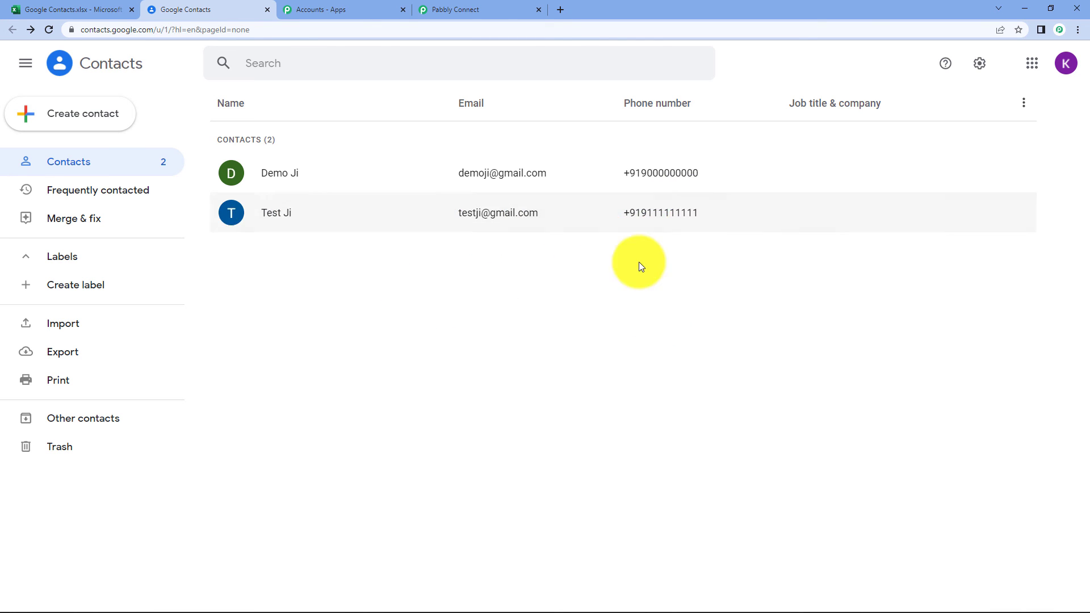
Go back to the Pabbly Connect tab after seeing both synced contacts listed.
click(489, 7)
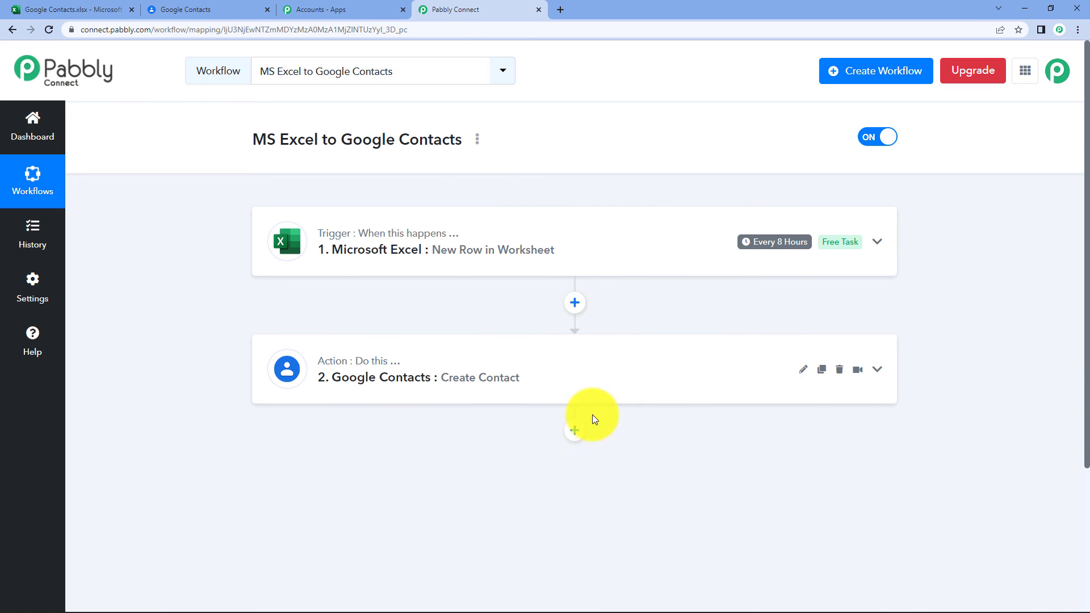